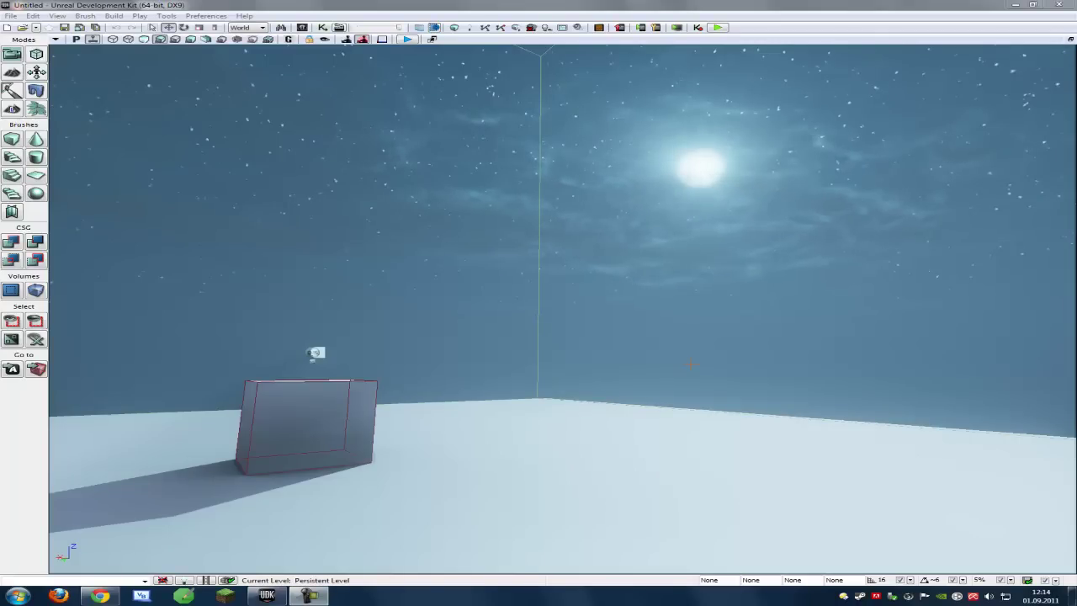
# Look around the default scene to inspect the floor, the cube and the sky.
pyautogui.moveTo(690, 363); pyautogui.dragTo(709, 394, button='right')
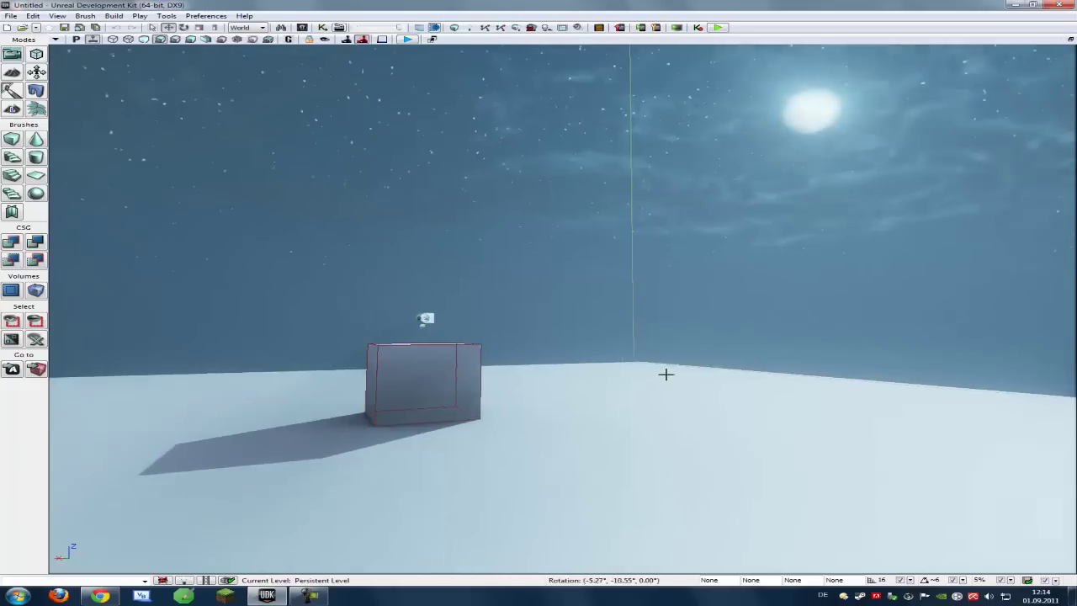
pyautogui.scroll(-3, 710, 394)
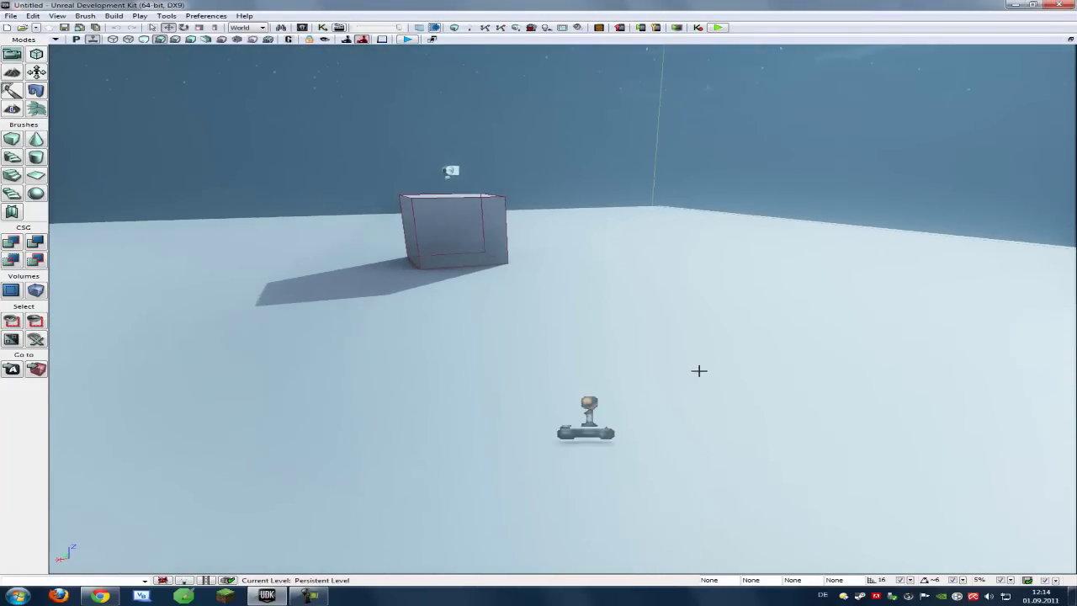
pyautogui.scroll(-3, 699, 370)
pyautogui.scroll(-2, 702, 370)
pyautogui.scroll(-2, 703, 372)
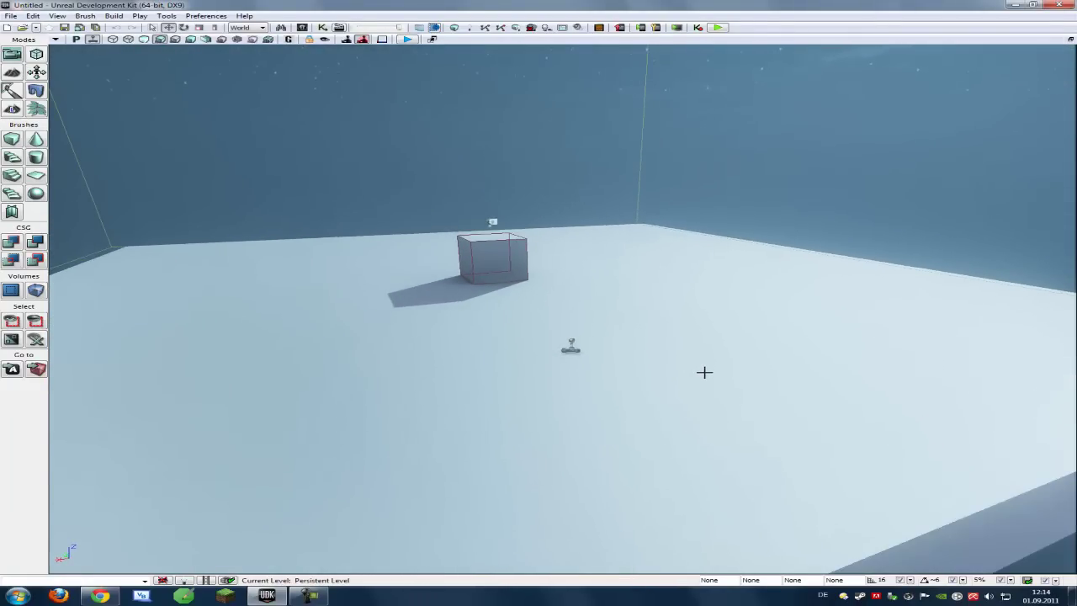
pyautogui.moveTo(710, 370)
pyautogui.mouseDown(button='right')
pyautogui.moveTo(759, 336)
pyautogui.moveTo(709, 323)
pyautogui.moveTo(718, 395)
pyautogui.moveTo(717, 373)
pyautogui.mouseUp(button='right')
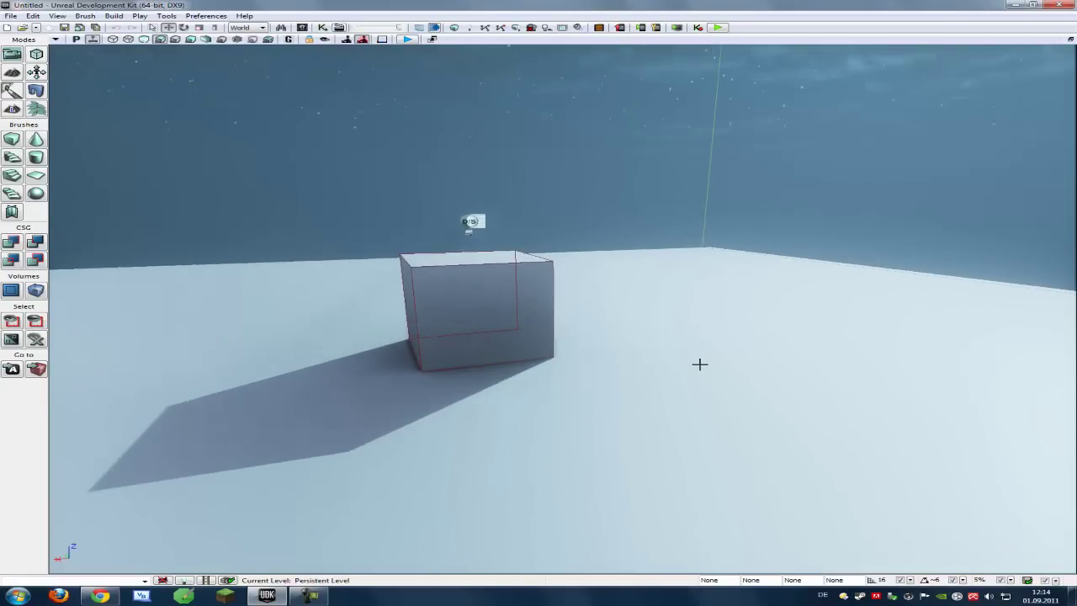
pyautogui.moveTo(618, 361); pyautogui.dragTo(621, 357, button='right')
pyautogui.moveTo(620, 357); pyautogui.dragTo(611, 363)
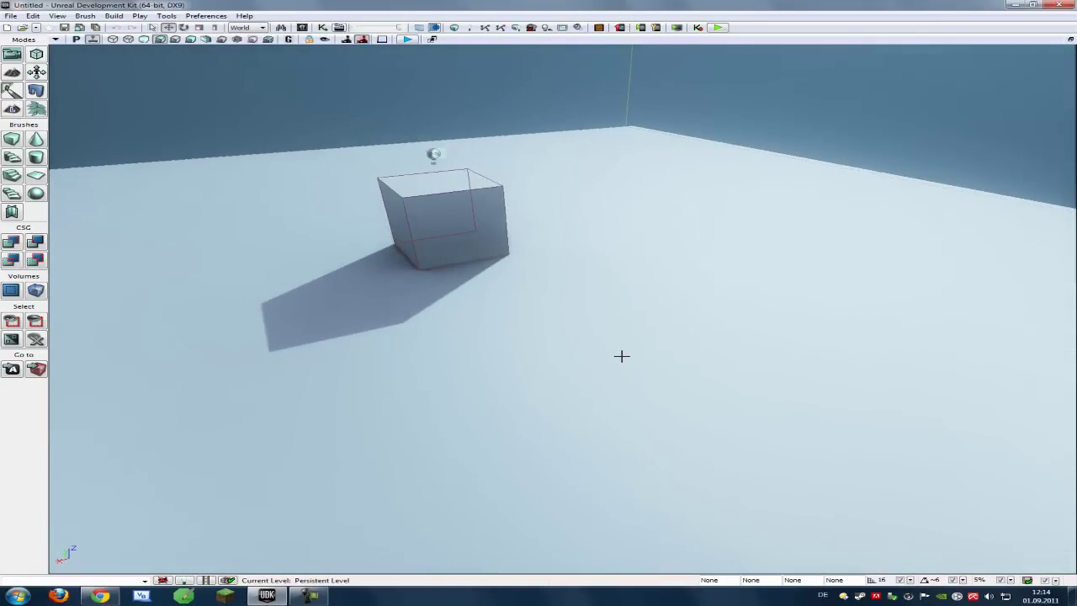
pyautogui.moveTo(612, 363)
pyautogui.mouseDown(button='right')
pyautogui.moveTo(606, 334)
pyautogui.moveTo(643, 371)
pyautogui.mouseUp(button='right')
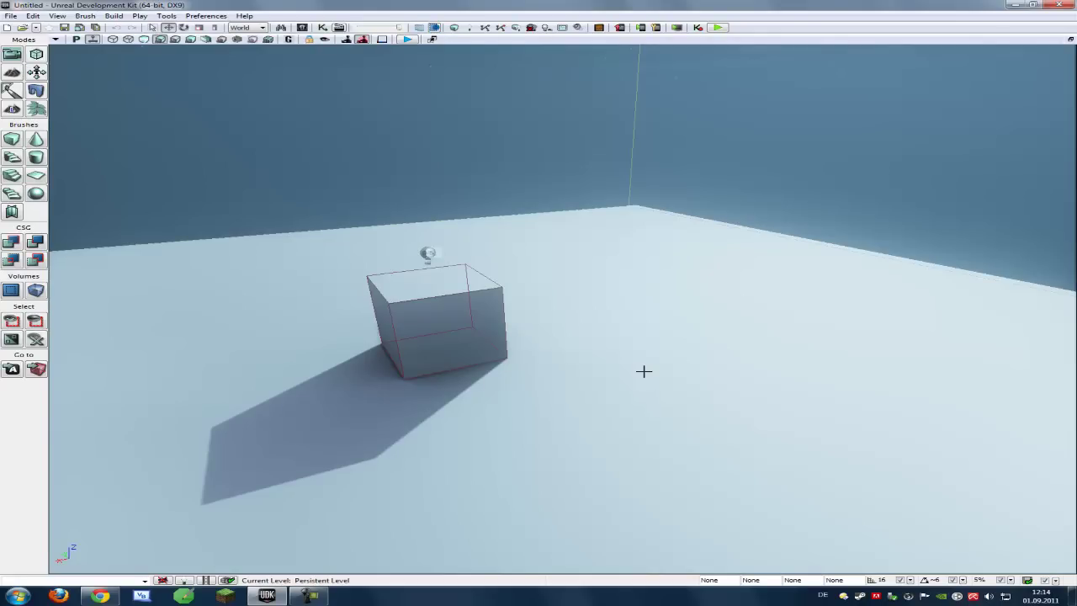
pyautogui.moveTo(644, 371)
pyautogui.mouseDown(button='right')
pyautogui.moveTo(622, 378)
pyautogui.moveTo(976, 340)
pyautogui.moveTo(1051, 308)
pyautogui.moveTo(661, 343)
pyautogui.moveTo(639, 372)
pyautogui.mouseUp(button='right')
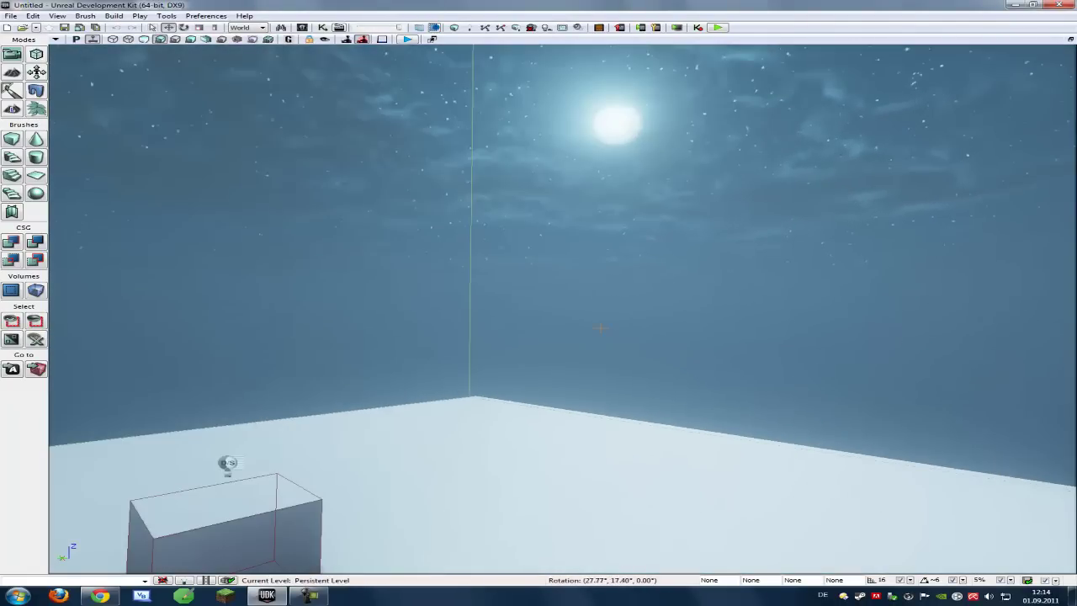
pyautogui.moveTo(640, 372); pyautogui.dragTo(640, 373)
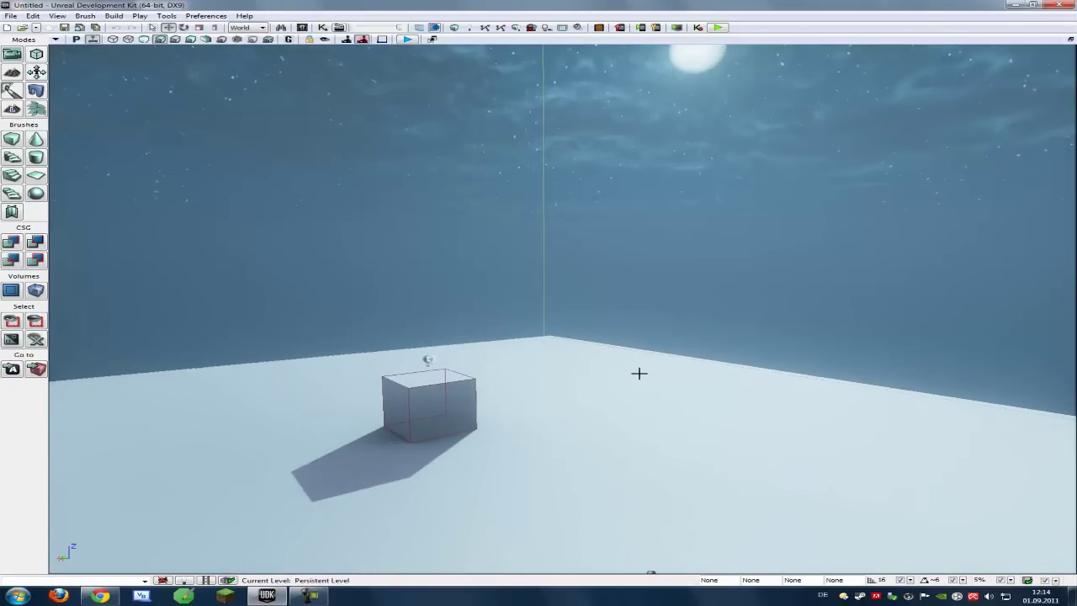
pyautogui.moveTo(640, 373); pyautogui.dragTo(627, 386, button='right')
pyautogui.moveTo(627, 386); pyautogui.dragTo(641, 370)
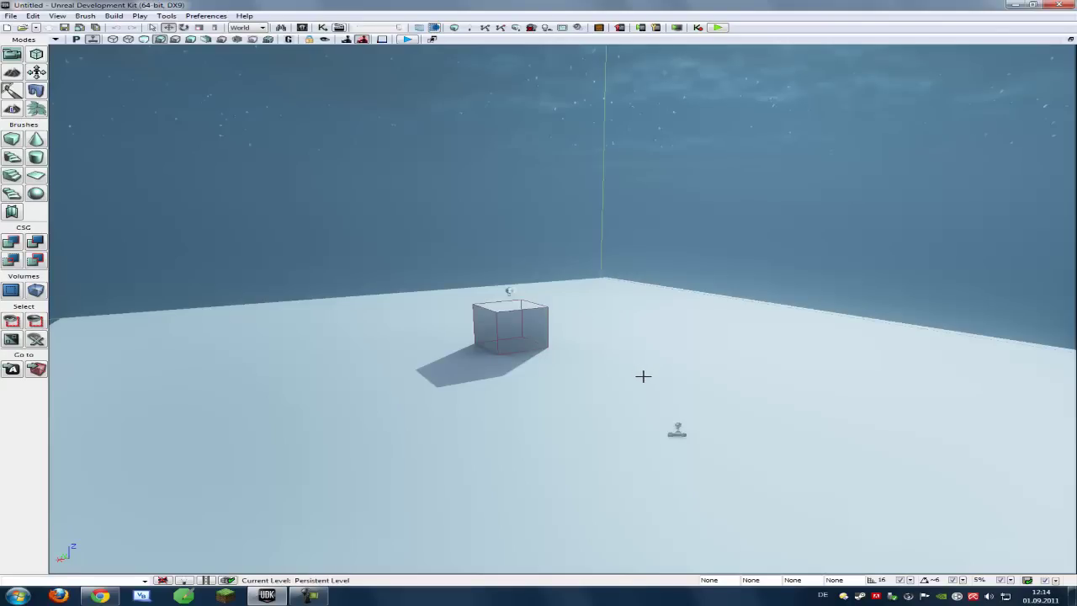
pyautogui.moveTo(643, 377); pyautogui.dragTo(651, 383, button='right')
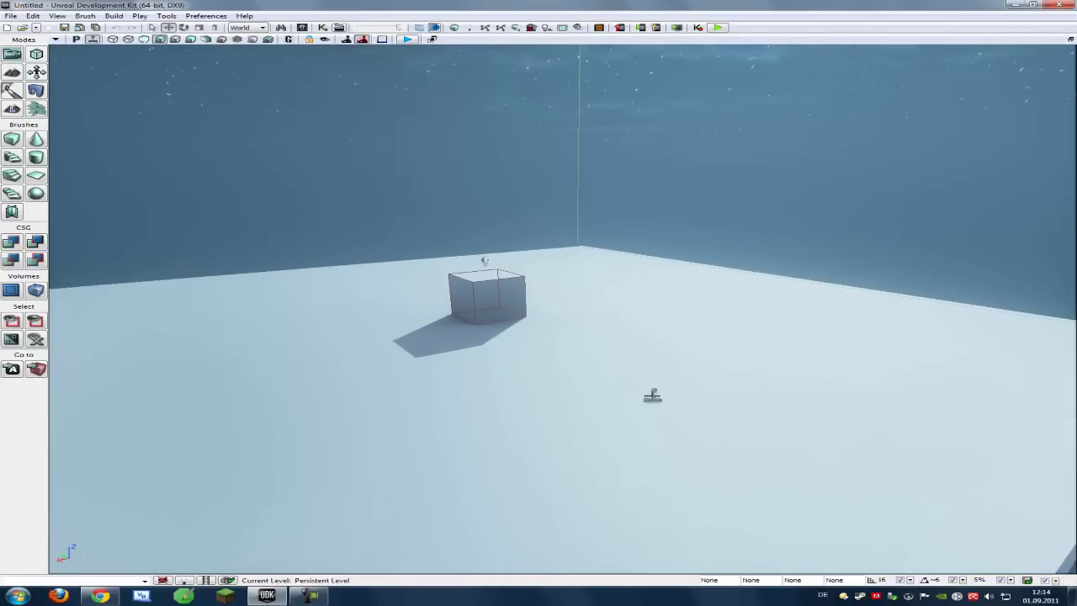
# Delete the default floor mesh and the cube StaticMeshActor.
pyautogui.click(487, 296)
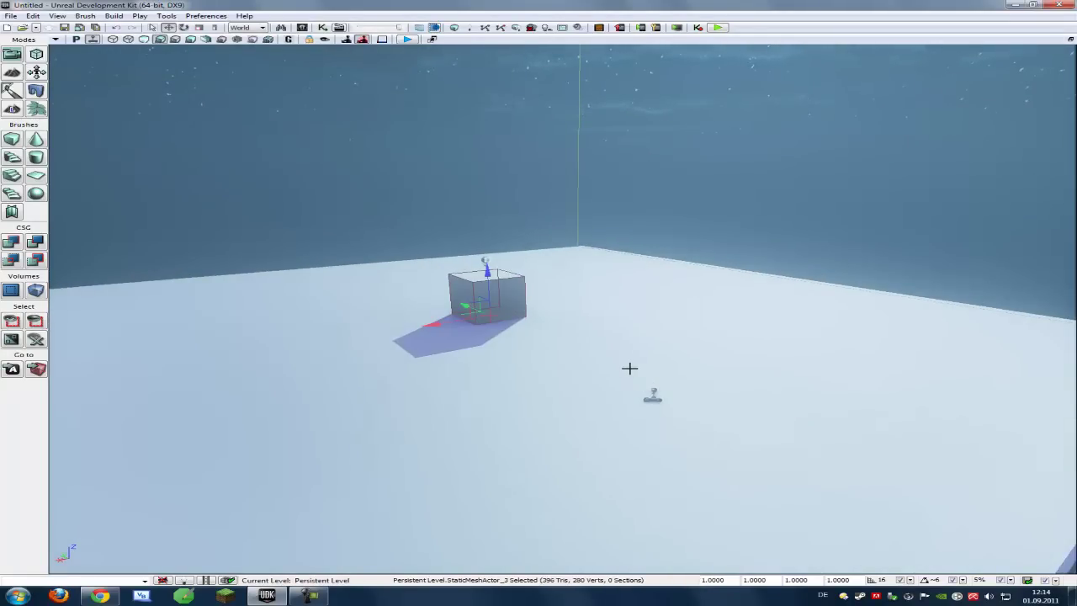
pyautogui.moveTo(550, 326); pyautogui.dragTo(545, 324, button='right')
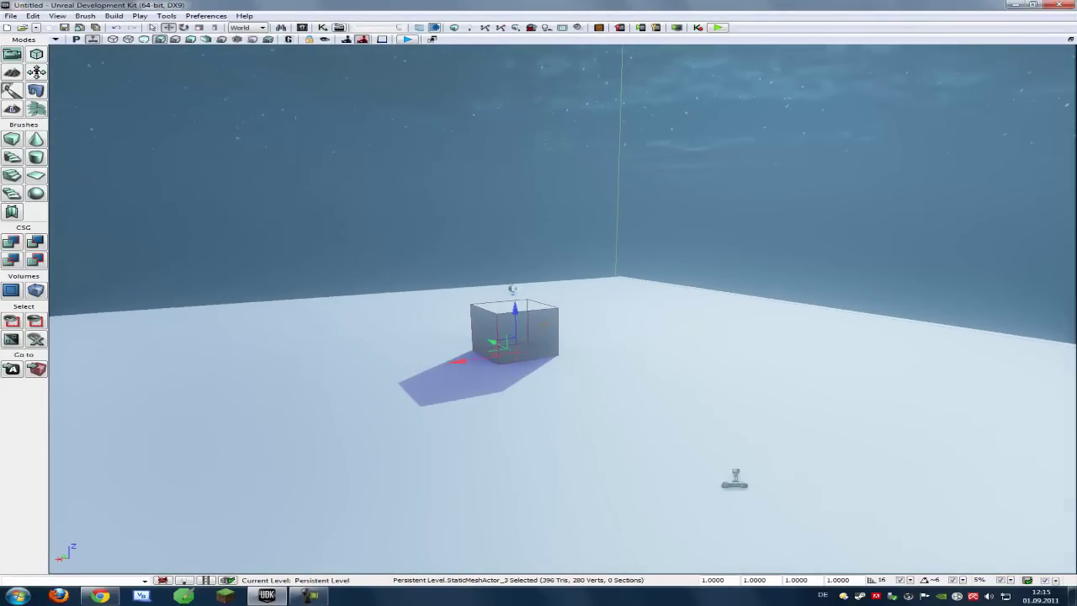
pyautogui.click(545, 324)
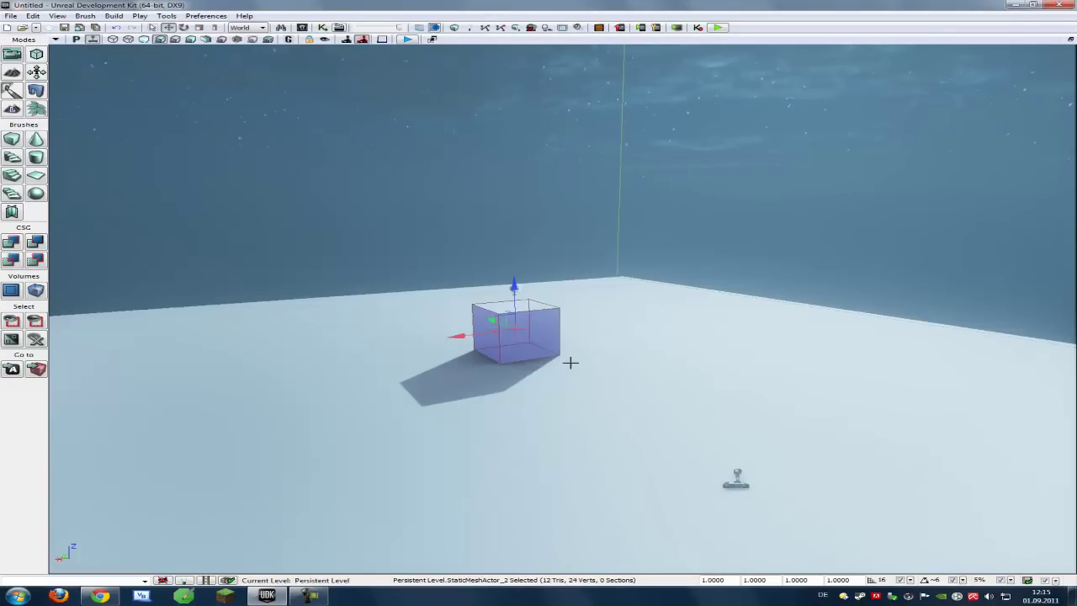
pyautogui.moveTo(572, 409); pyautogui.dragTo(566, 406, button='right')
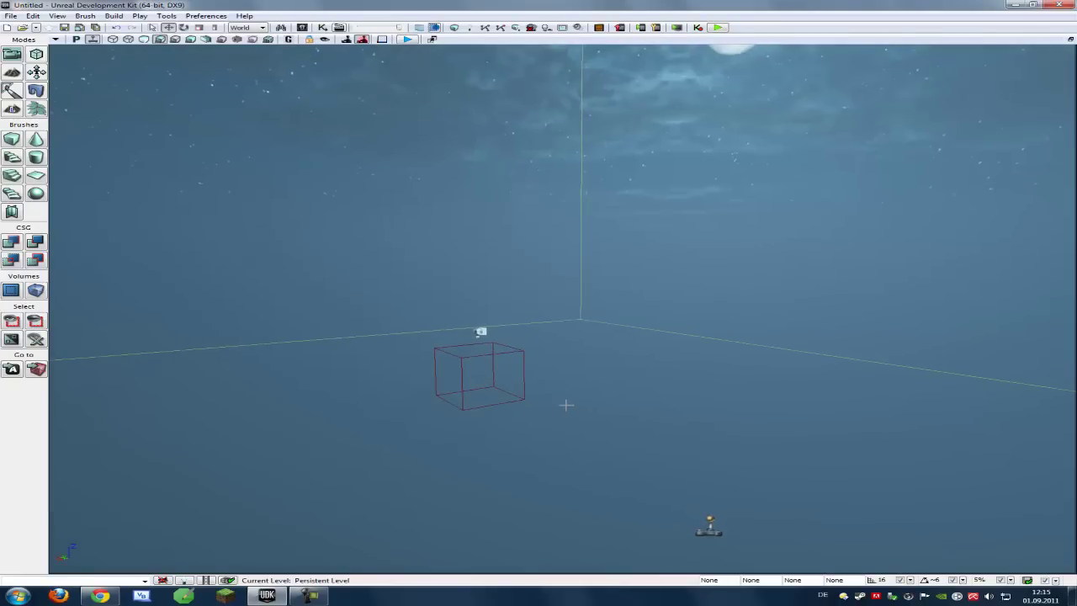
pyautogui.click(167, 15)
# Create a new terrain of 20 by 20 patches with the New Terrain Wizard.
pyautogui.click(187, 41)
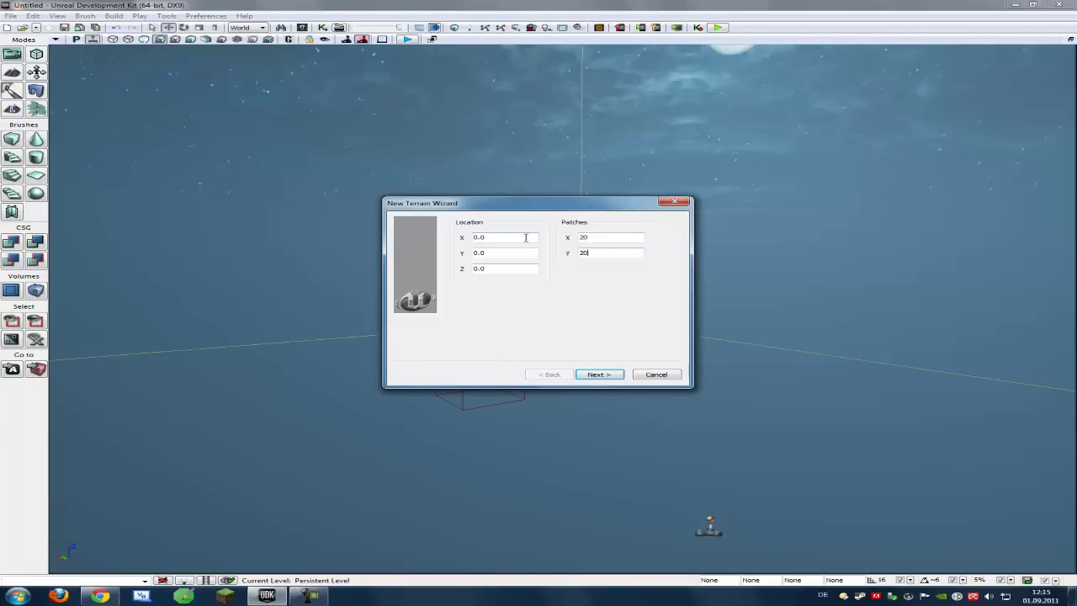
pyautogui.press('Return')
pyautogui.moveTo(527, 241); pyautogui.dragTo(484, 256)
# Slide the new terrain along its X axis so it sits under the brush box.
pyautogui.click(484, 256)
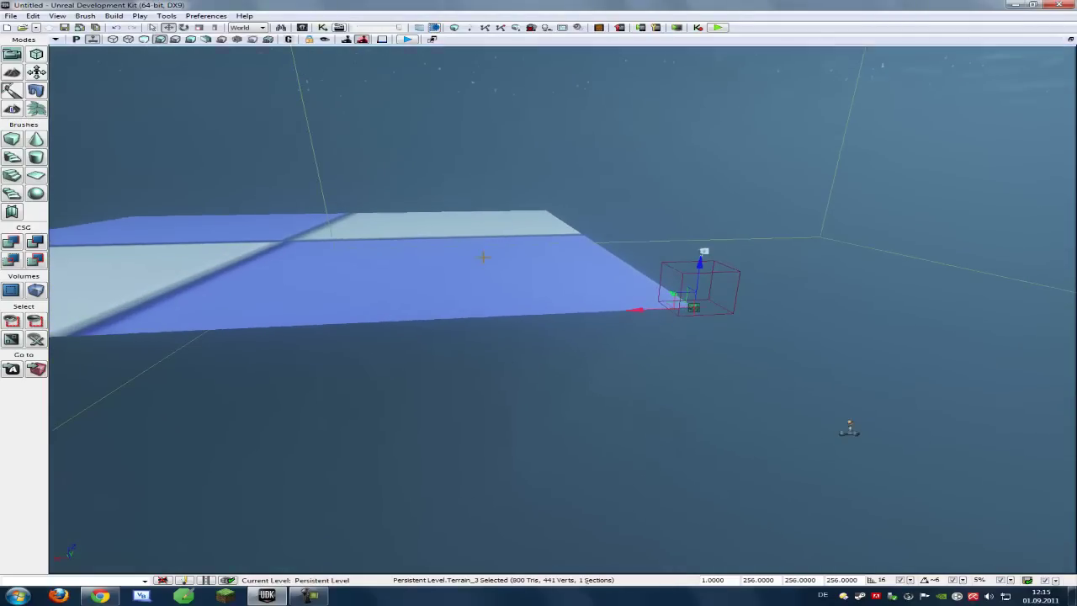
pyautogui.moveTo(654, 305); pyautogui.dragTo(1069, 291)
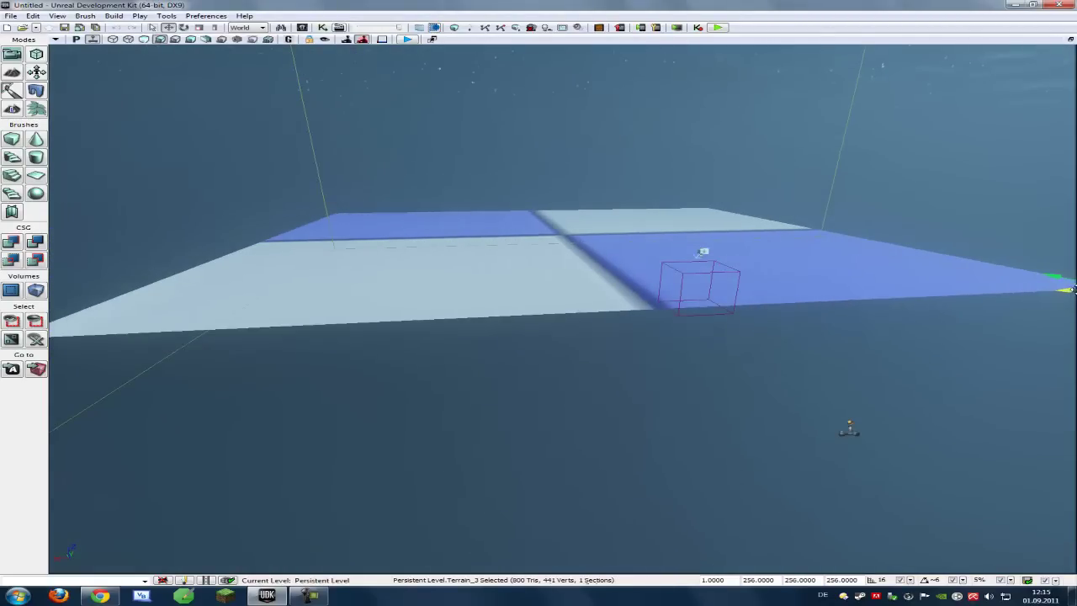
pyautogui.moveTo(982, 287); pyautogui.dragTo(949, 286)
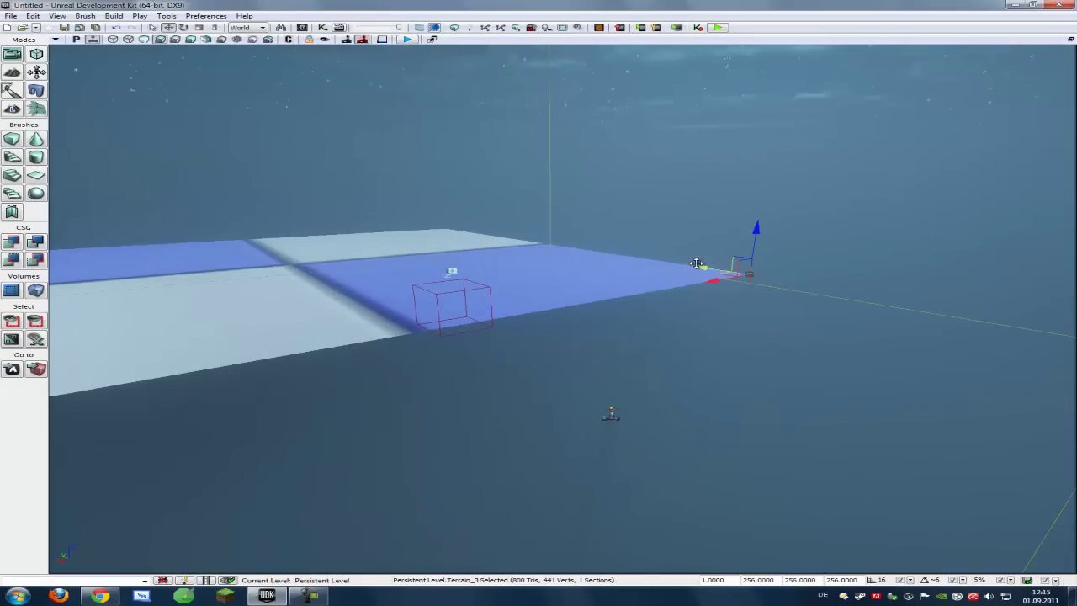
pyautogui.moveTo(697, 264); pyautogui.dragTo(1018, 357)
pyautogui.moveTo(880, 325)
pyautogui.mouseDown()
pyautogui.moveTo(539, 314)
pyautogui.moveTo(4, 96)
pyautogui.mouseUp()
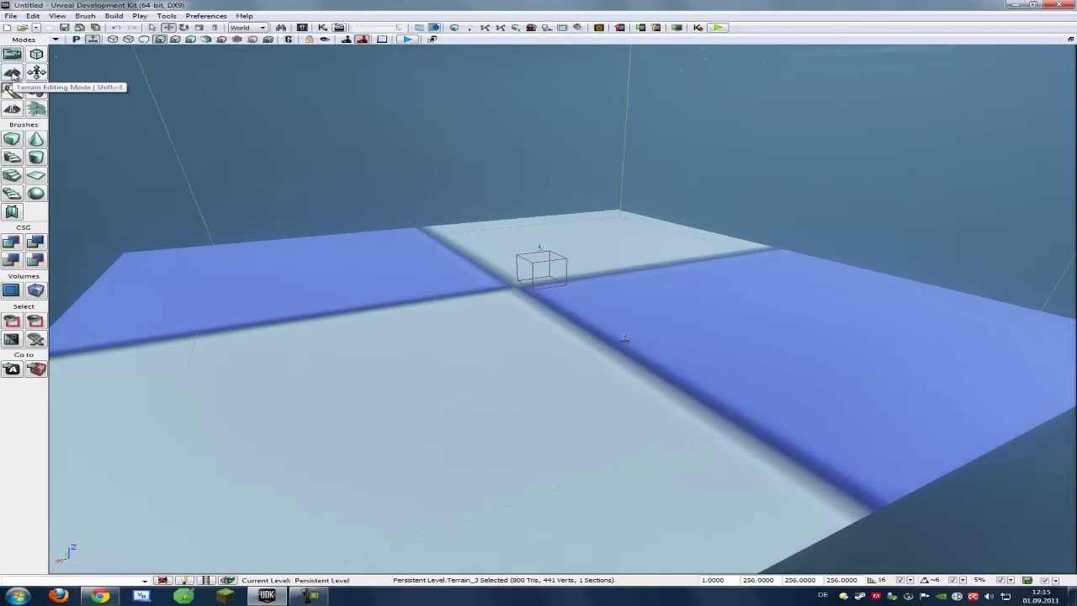
# Add a new terrain setup layer named 'untergrund' in the terrain editor.
pyautogui.click(13, 74)
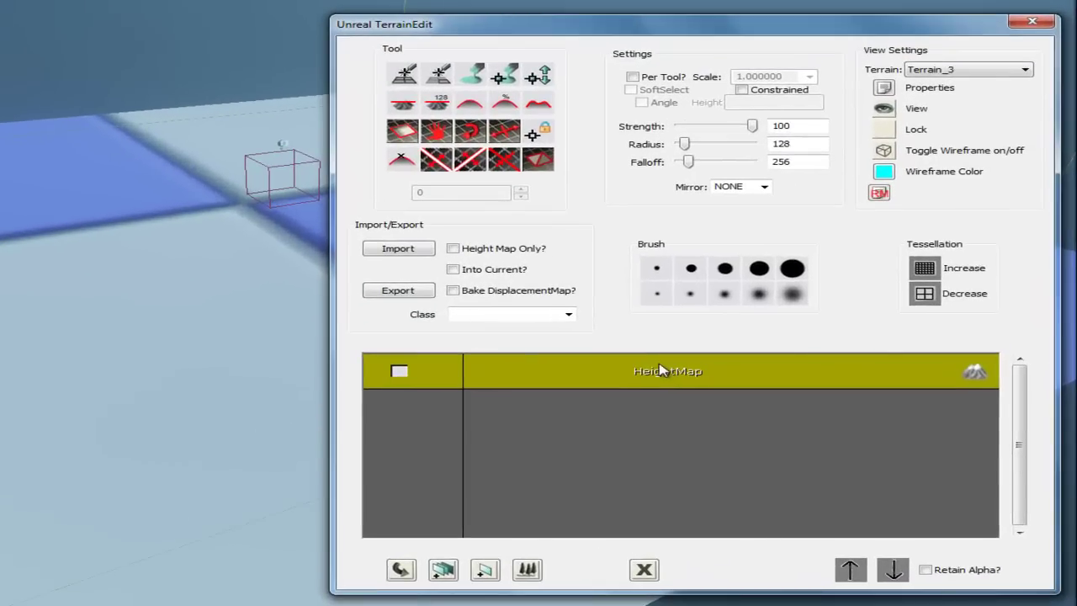
pyautogui.rightClick(664, 370)
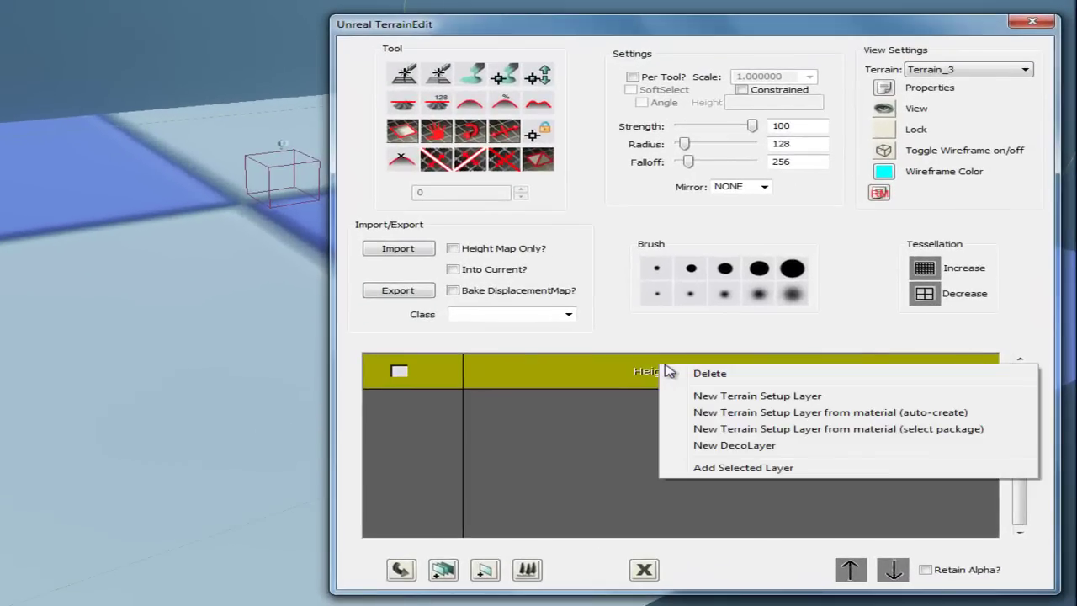
pyautogui.click(725, 399)
pyautogui.write('untergrund')
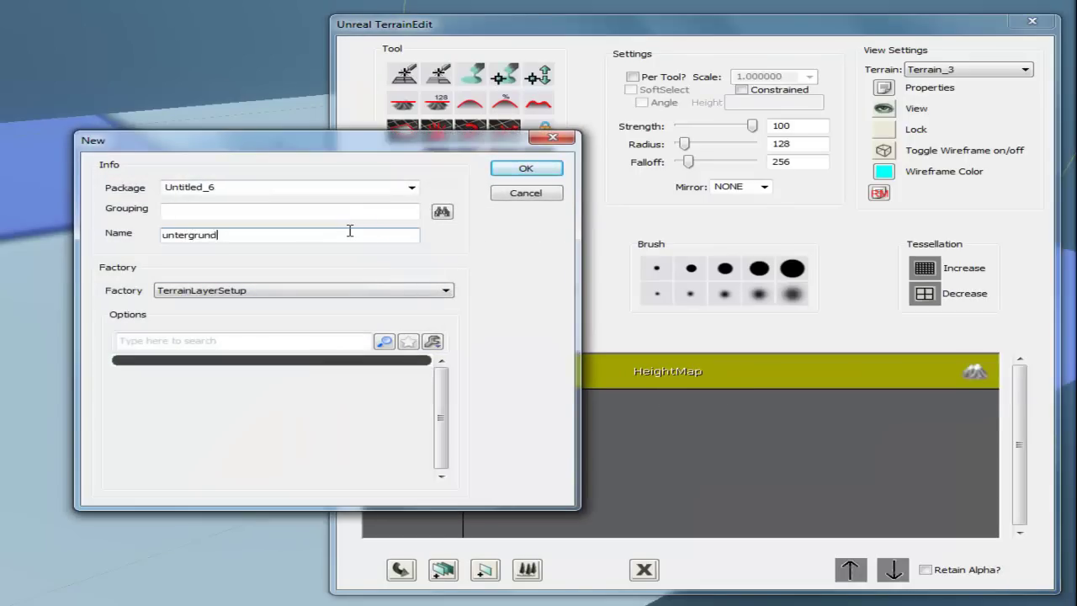
pyautogui.press('Return')
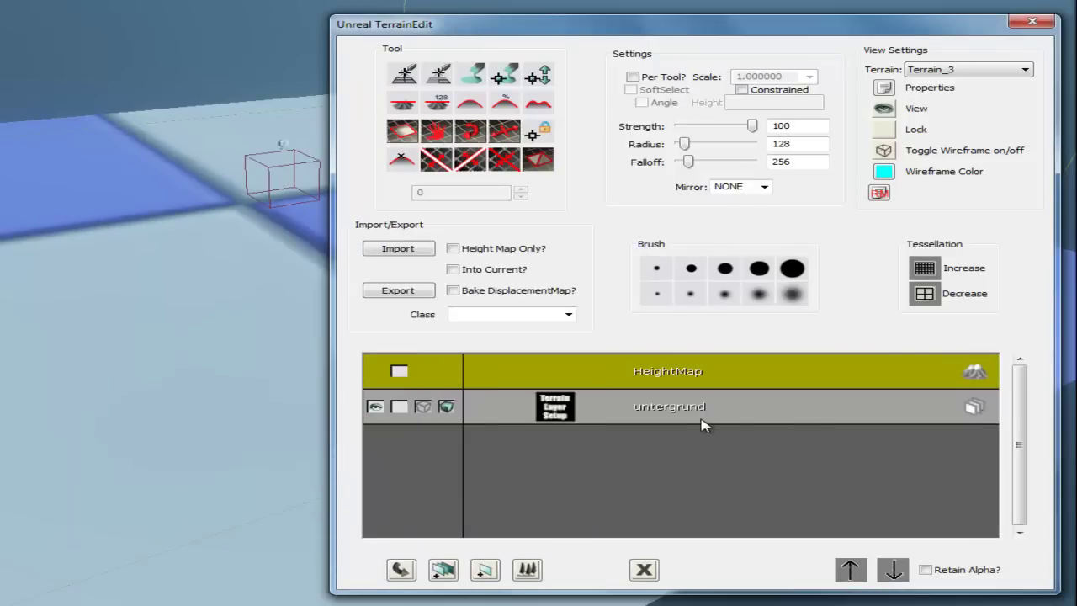
# Create a new terrain material for the untergrund layer and close the terrain editor.
pyautogui.rightClick(625, 415)
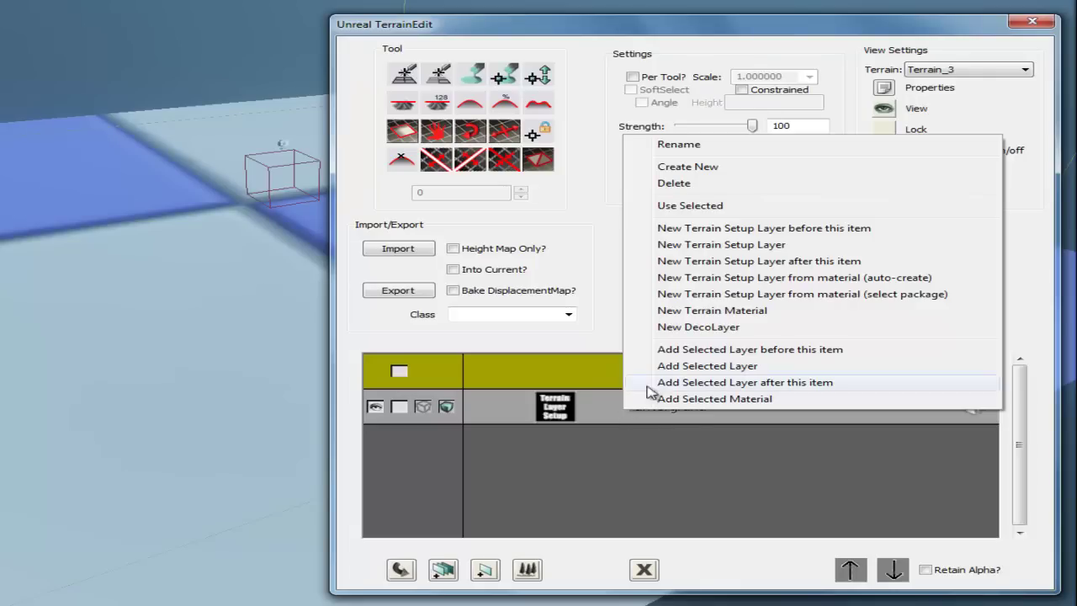
pyautogui.click(691, 311)
pyautogui.write('untergrundmaterial')
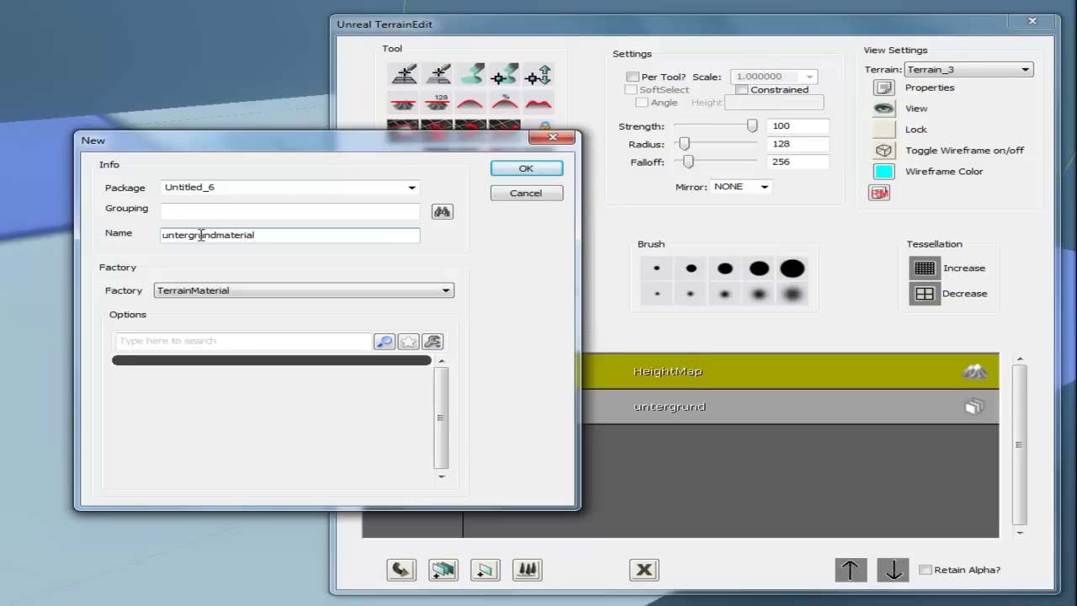
pyautogui.press('Return')
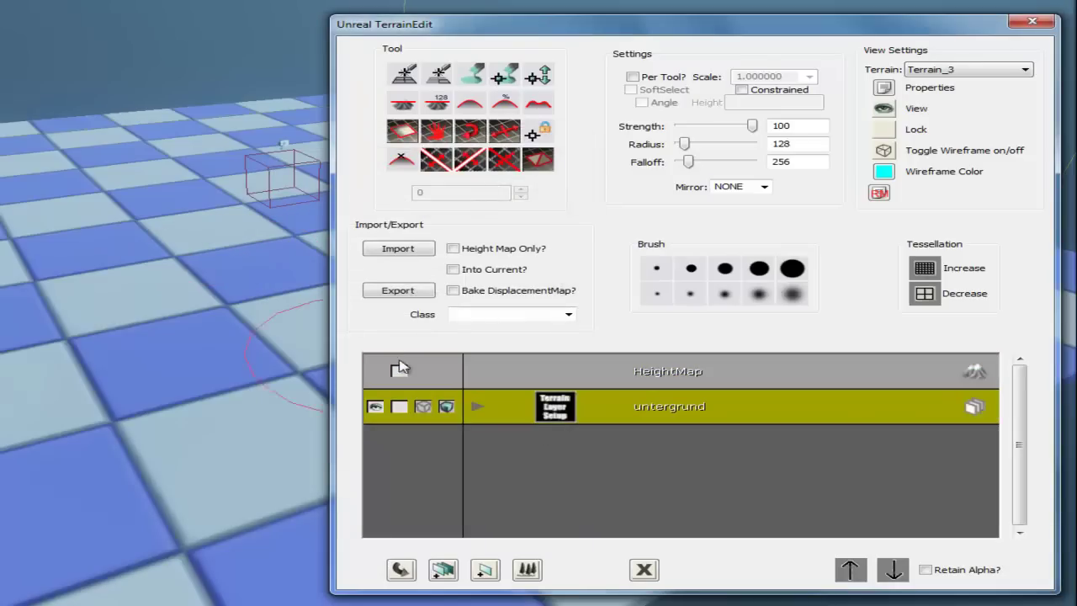
pyautogui.moveTo(40, 278); pyautogui.dragTo(98, 287)
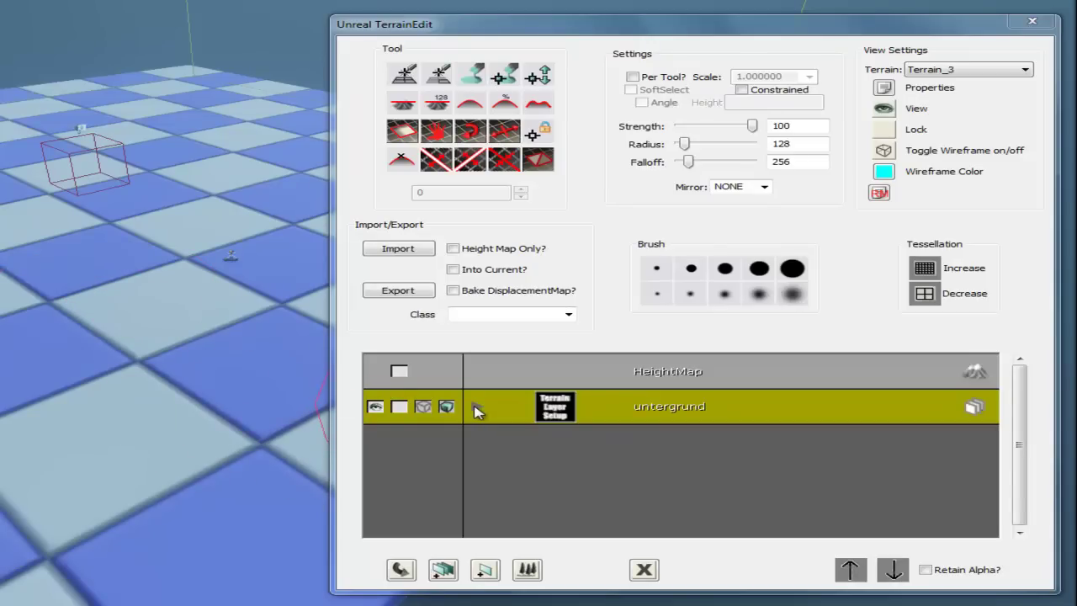
pyautogui.click(1032, 21)
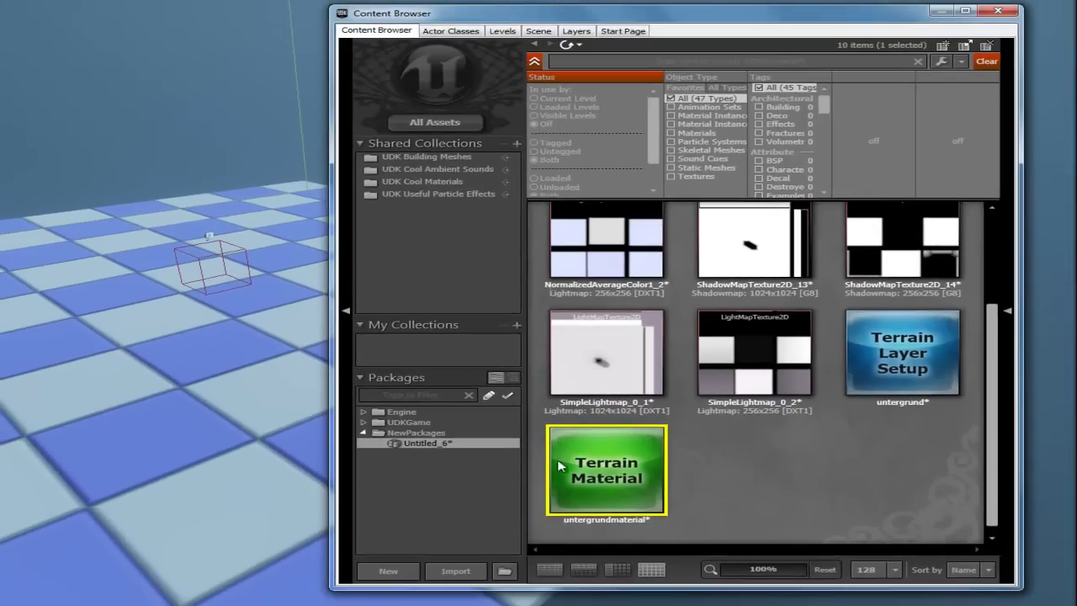
# Assign M_GrassBlended_02 as the material of untergrundmaterial and close the property and browser windows.
pyautogui.moveTo(598, 492)
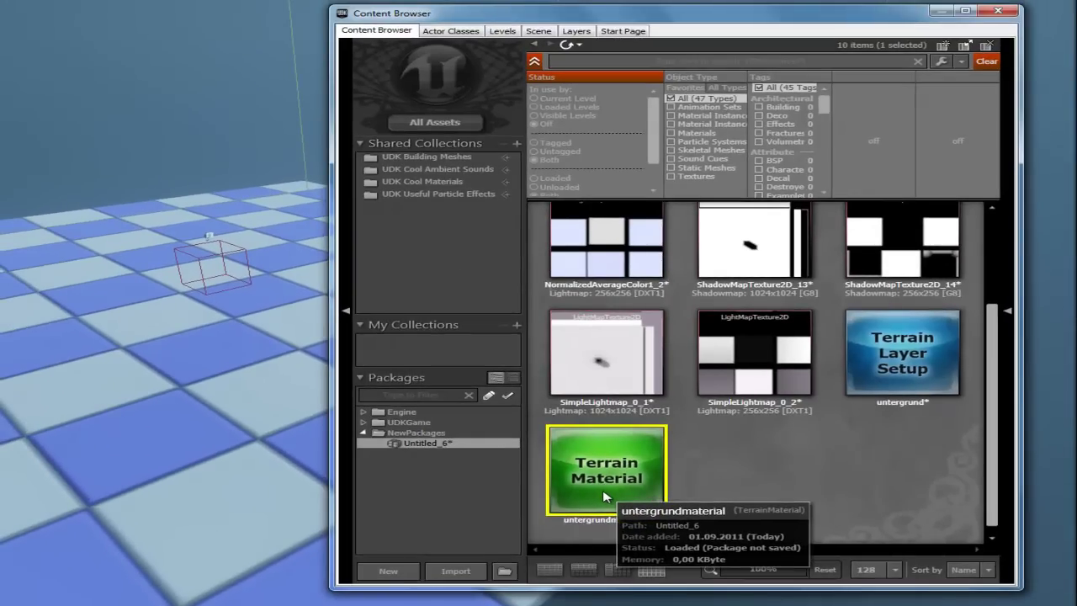
pyautogui.doubleClick(604, 497)
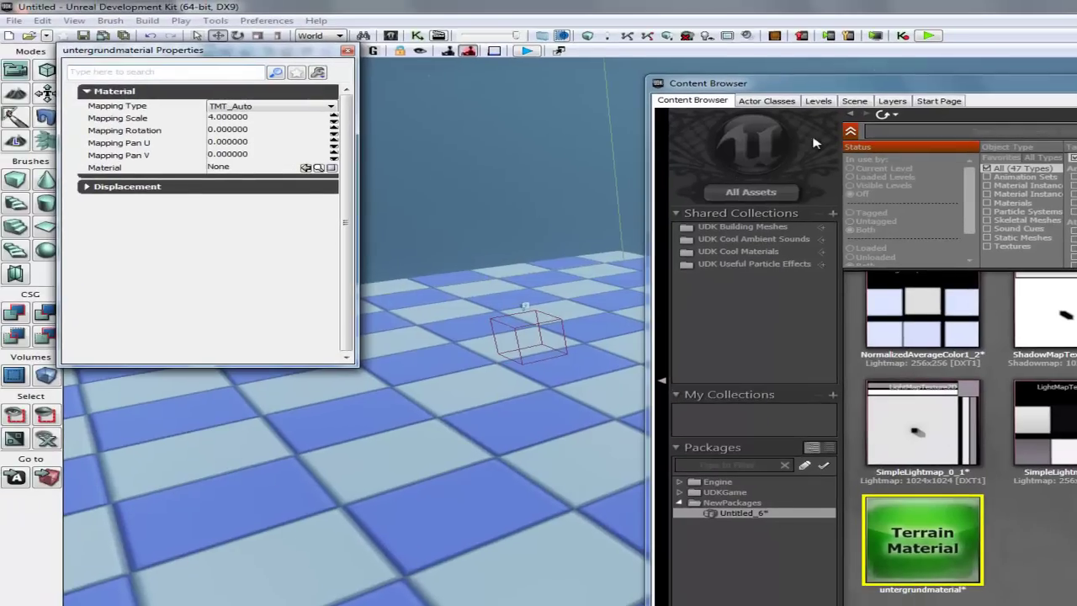
pyautogui.click(1020, 206)
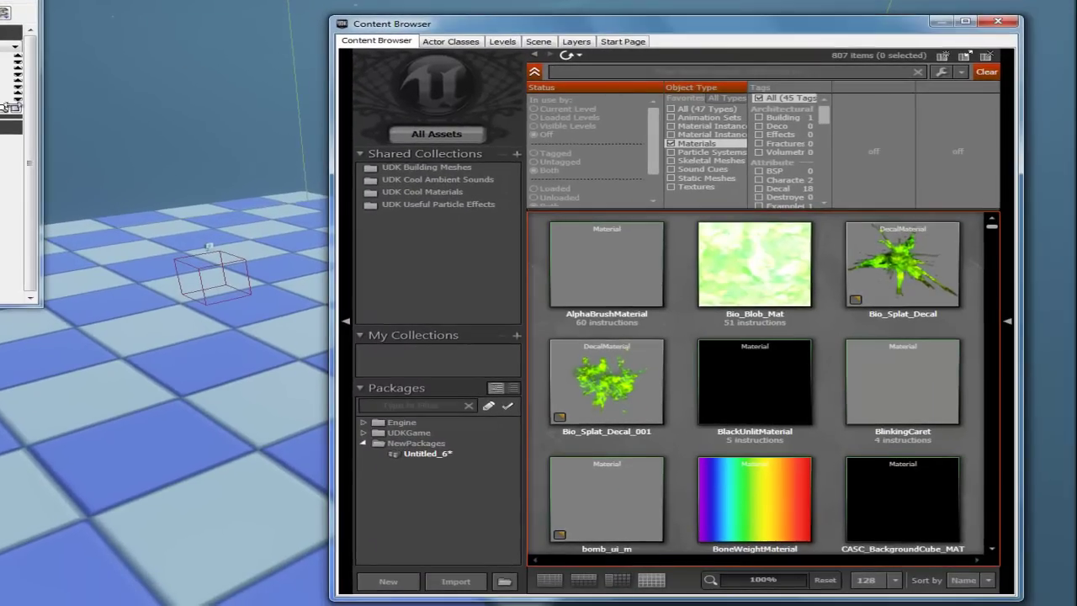
pyautogui.write('grass')
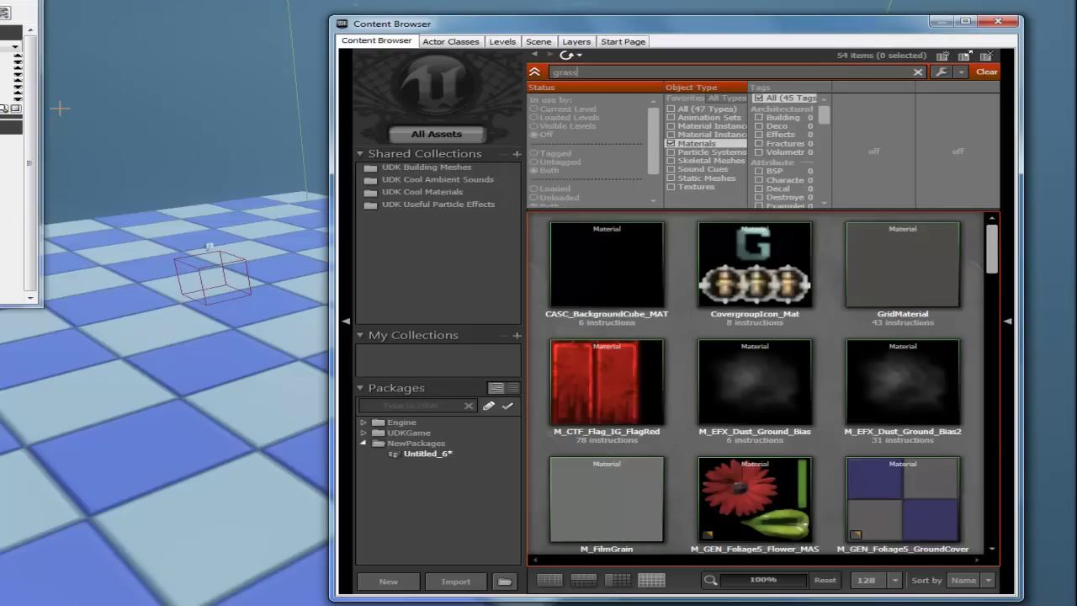
pyautogui.click(583, 387)
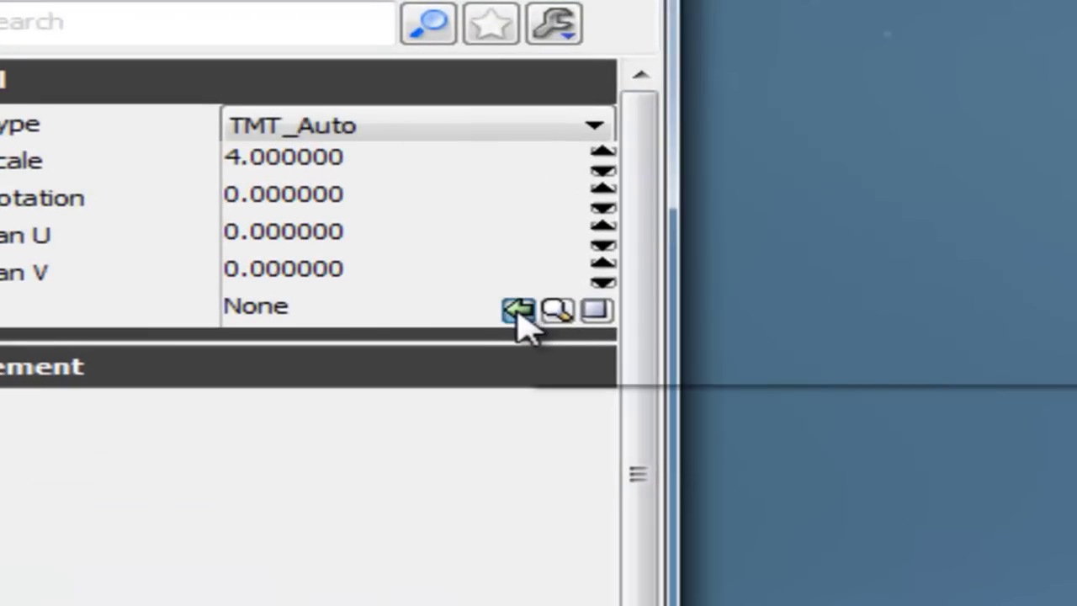
pyautogui.click(519, 311)
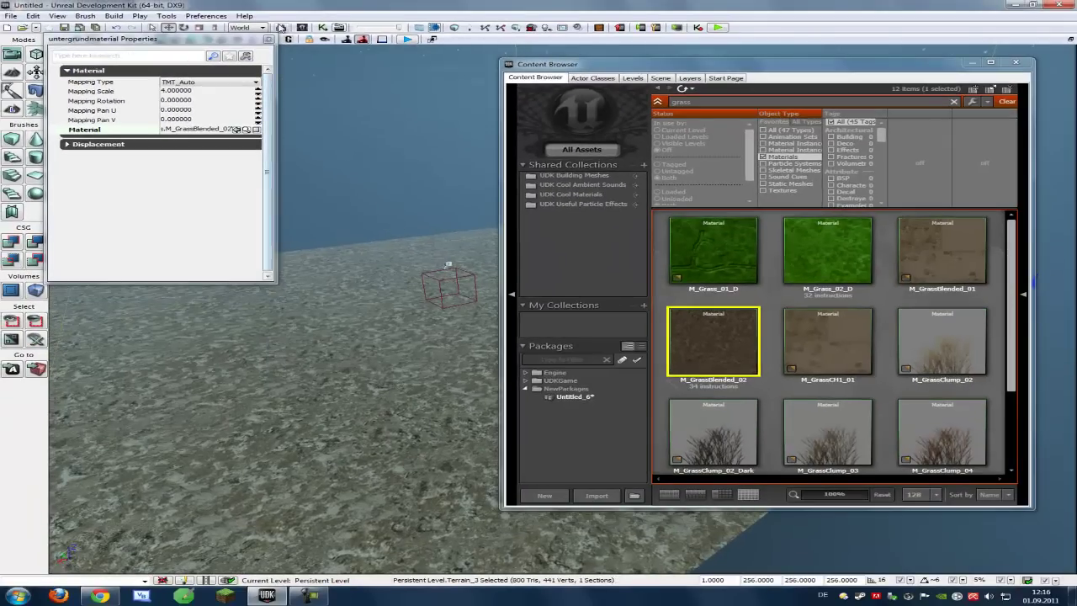
pyautogui.click(269, 39)
pyautogui.click(992, 64)
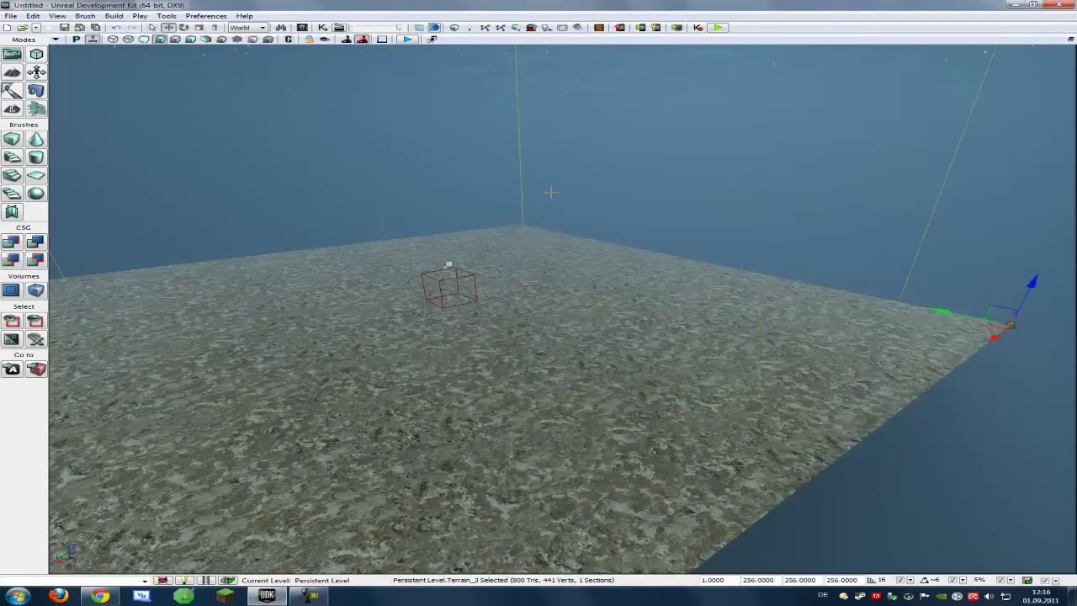
pyautogui.moveTo(546, 198); pyautogui.dragTo(522, 192)
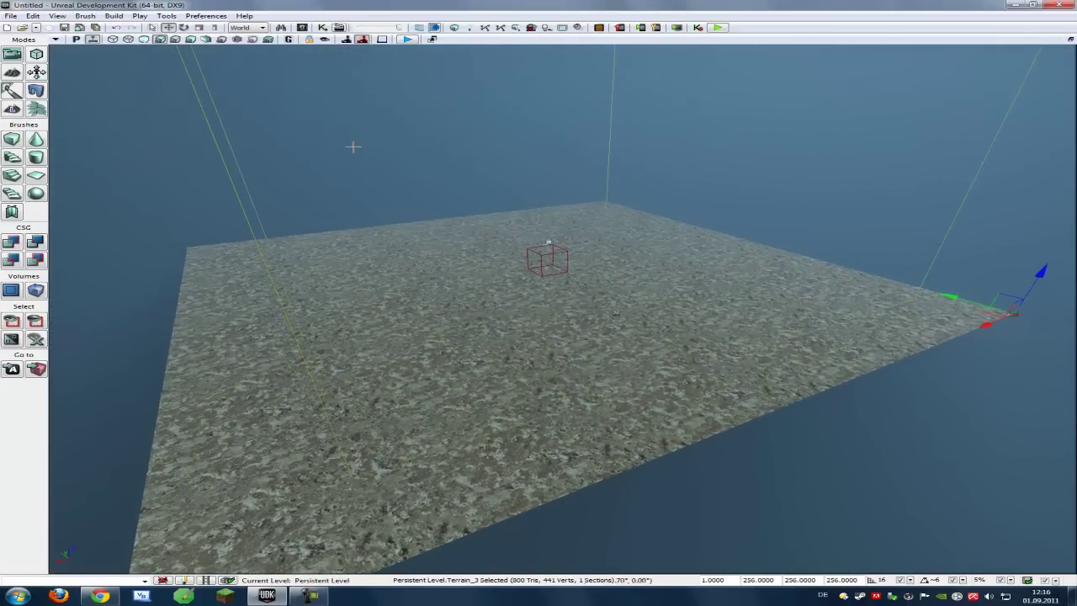
# Raise hills across the front-left of the terrain with the terrain paint tool, then close the editor.
pyautogui.click(15, 73)
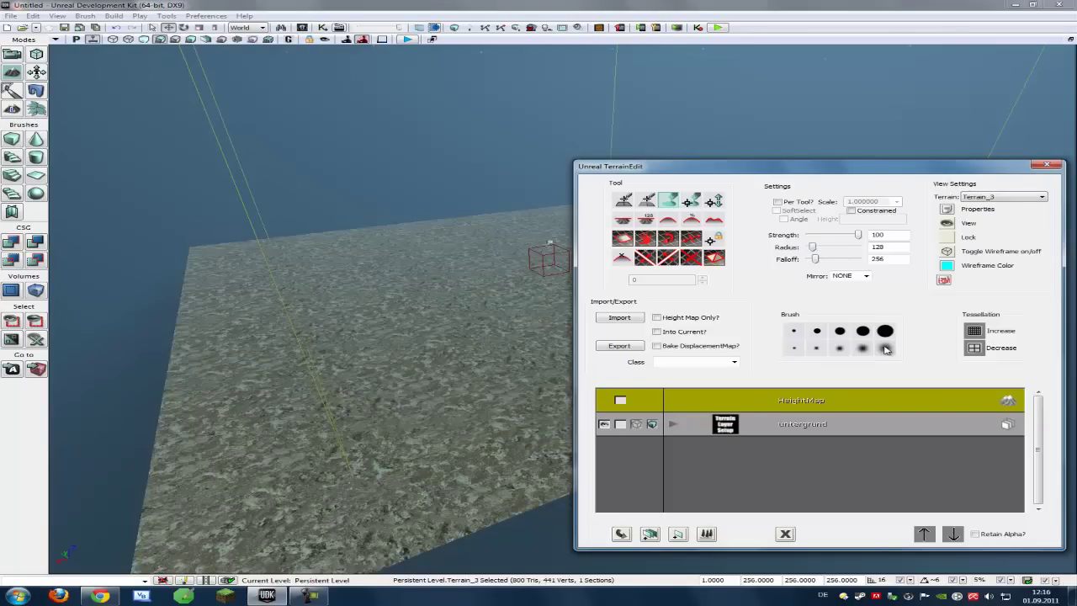
pyautogui.moveTo(871, 175); pyautogui.dragTo(888, 449)
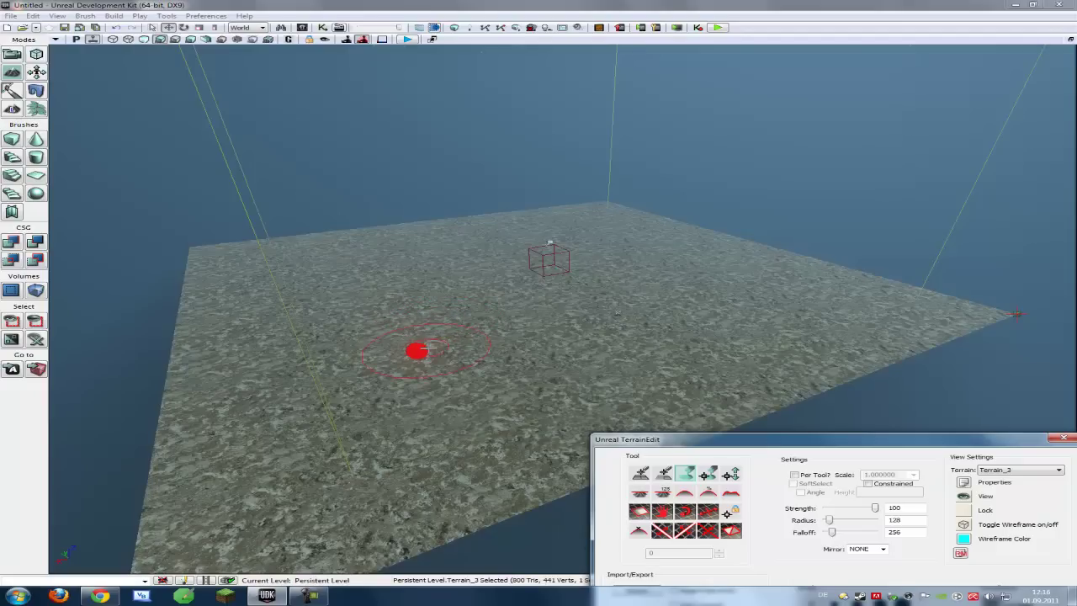
pyautogui.moveTo(450, 358)
pyautogui.keyDown('ctrl'); pyautogui.mouseDown()
pyautogui.moveTo(316, 399)
pyautogui.moveTo(484, 426)
pyautogui.mouseUp(); pyautogui.keyUp('ctrl')
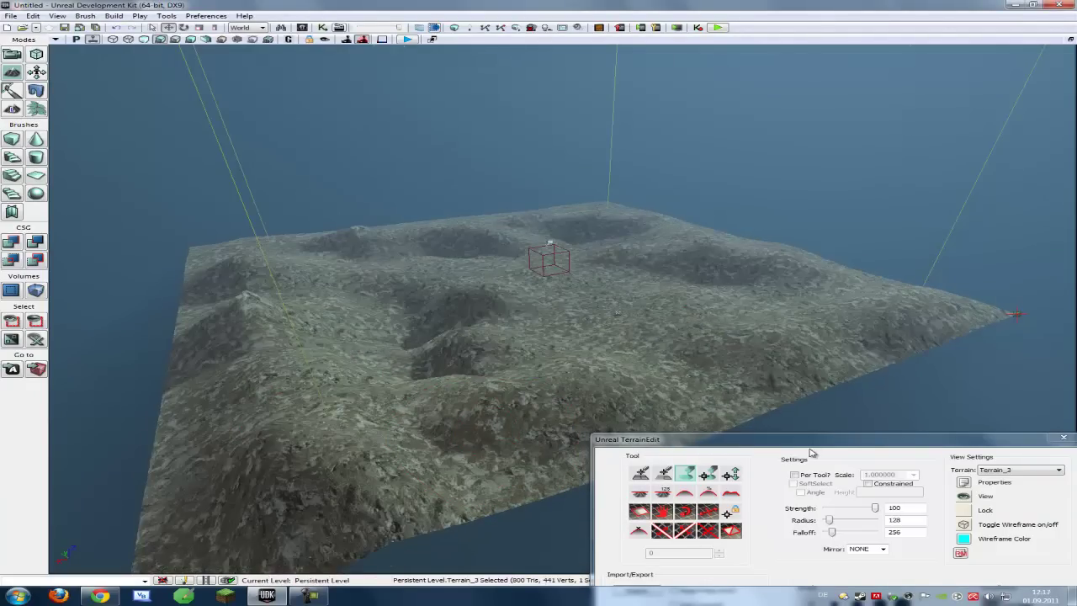
pyautogui.moveTo(811, 453); pyautogui.dragTo(655, 383)
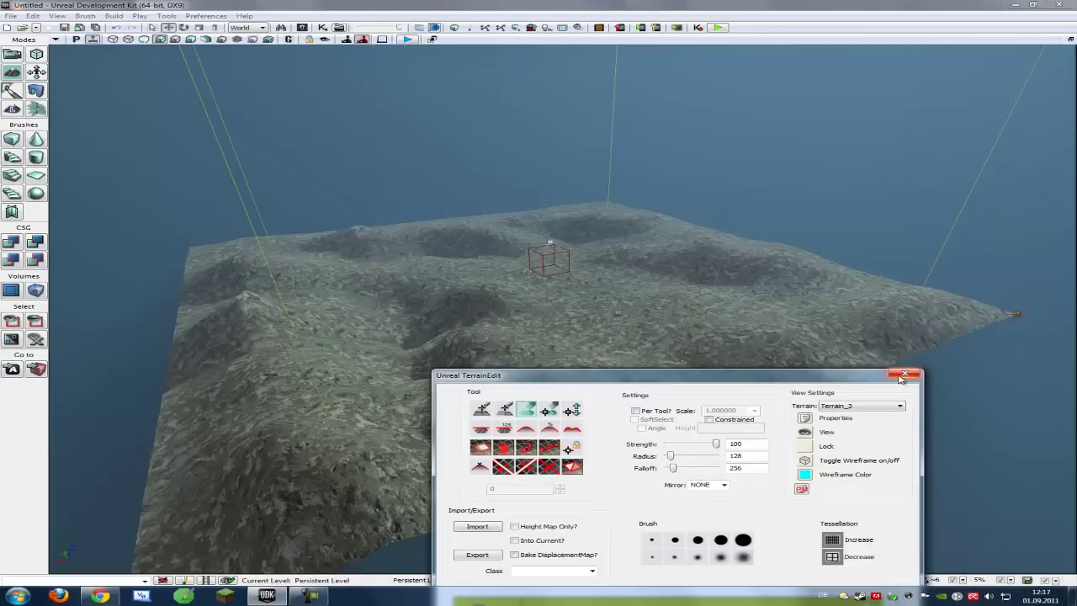
pyautogui.click(903, 375)
# Rebuild geometry and lighting, then play the level in the editor preview and exit with Esc.
pyautogui.click(455, 28)
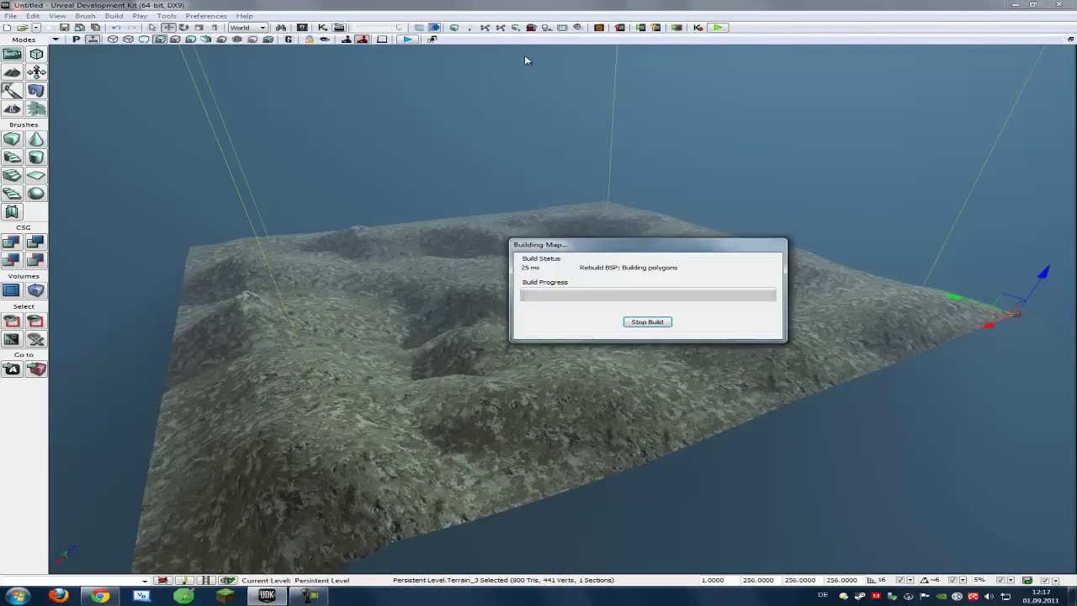
pyautogui.click(906, 147)
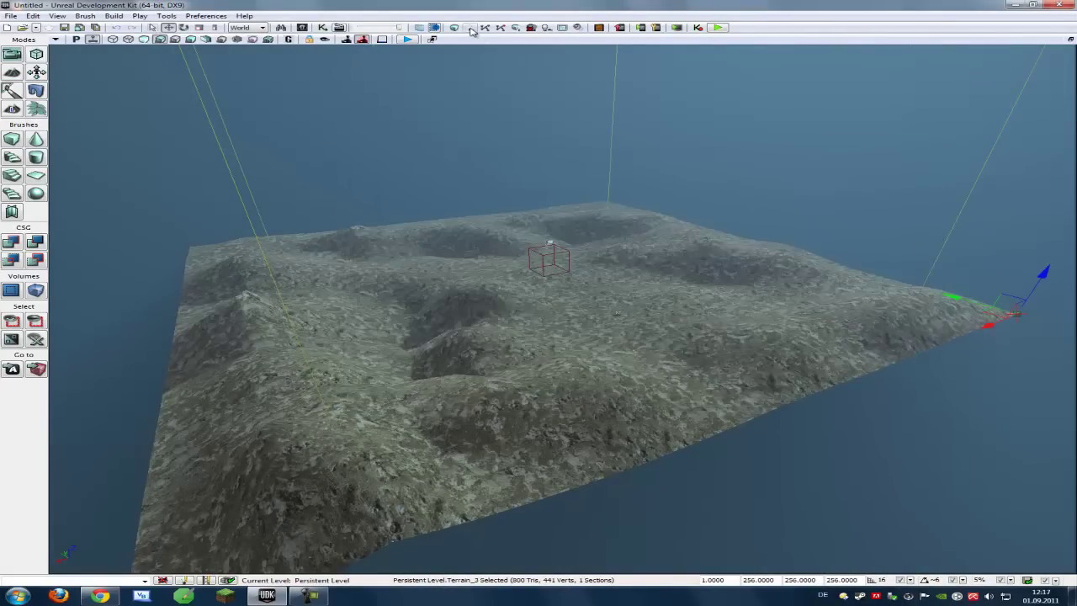
pyautogui.click(471, 29)
pyautogui.click(452, 416)
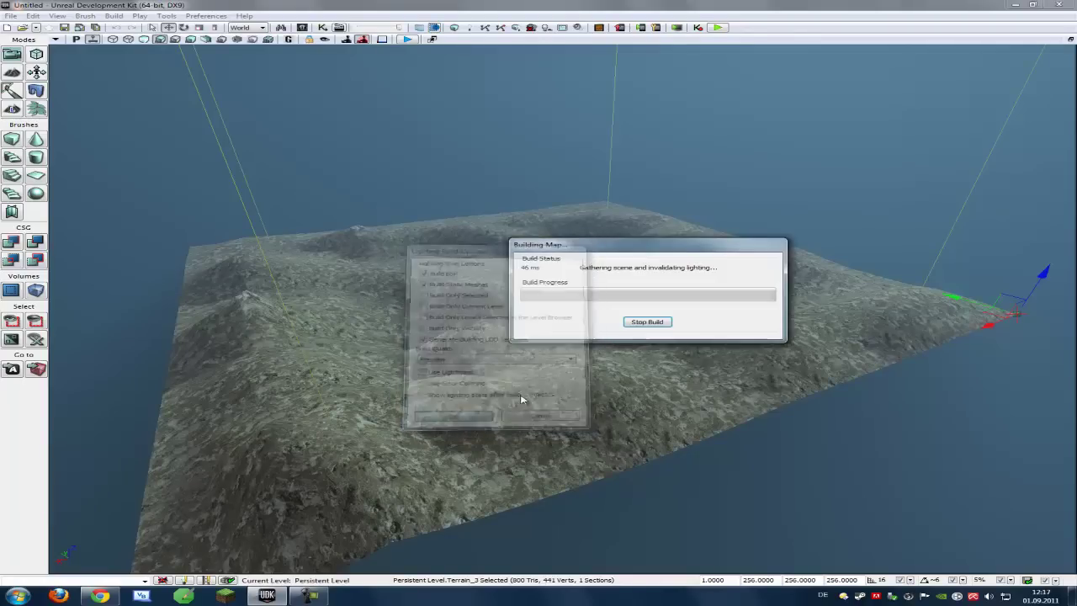
pyautogui.click(916, 145)
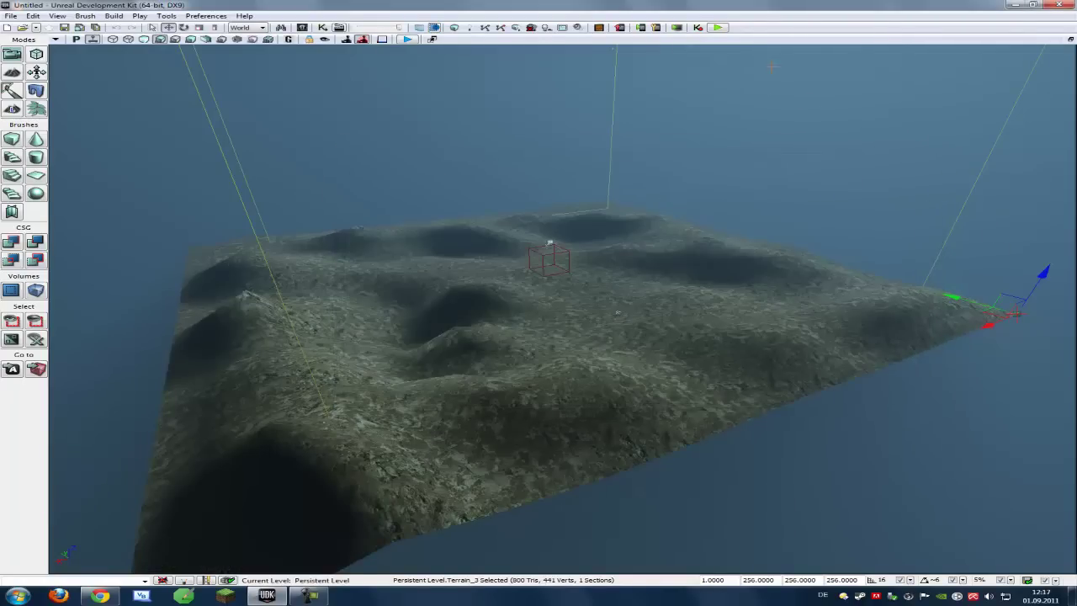
pyautogui.click(718, 28)
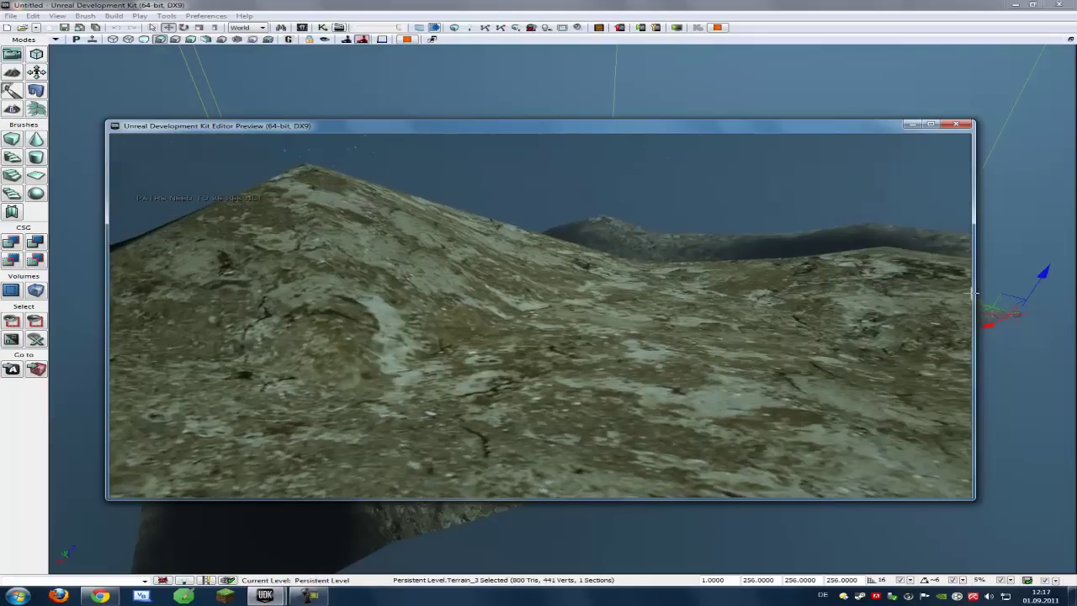
pyautogui.press('Escape')
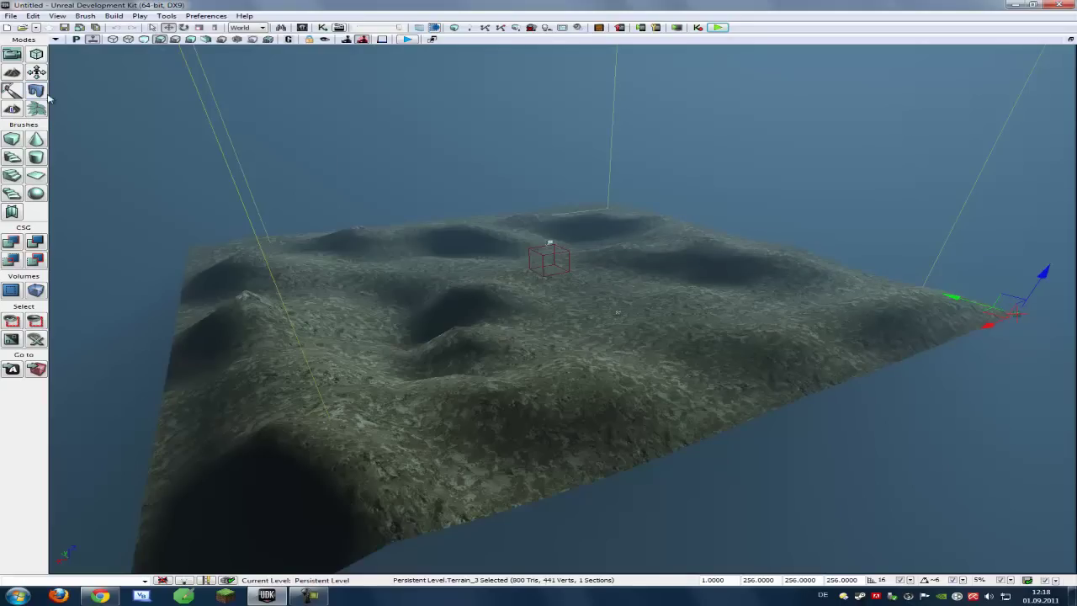
# Add a second terrain setup layer named 'unergrund2' from the HeightMap layer options.
pyautogui.click(11, 74)
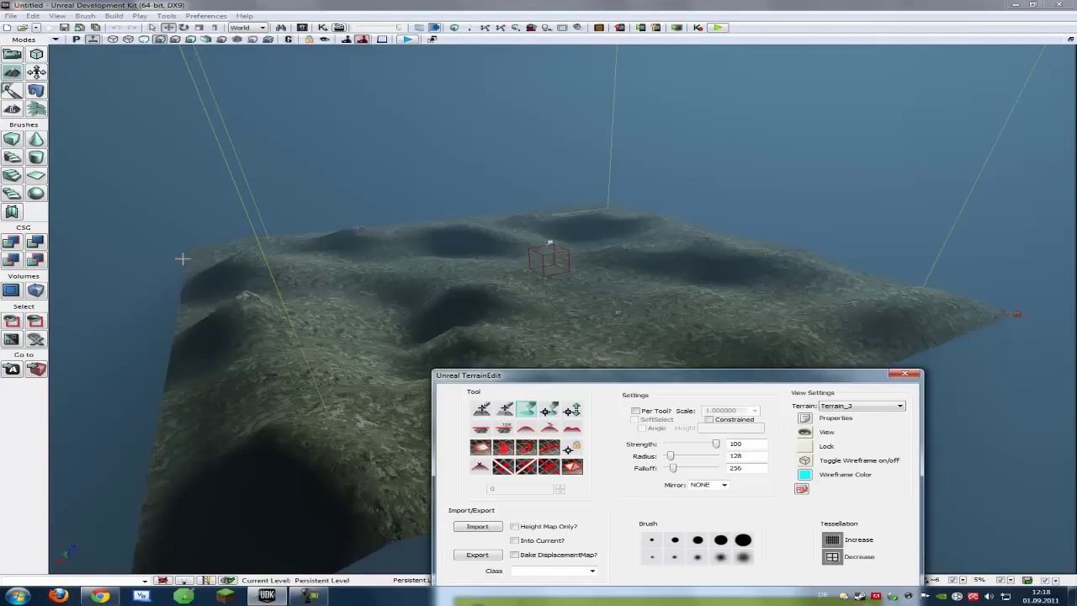
pyautogui.moveTo(740, 383)
pyautogui.mouseDown()
pyautogui.moveTo(800, 147)
pyautogui.moveTo(776, 44)
pyautogui.mouseUp()
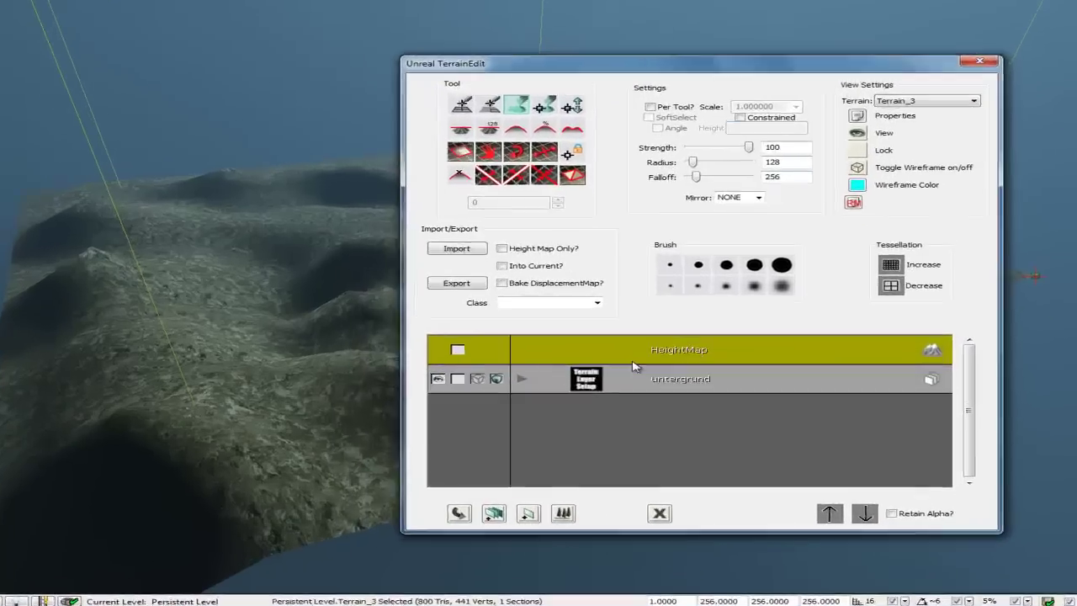
pyautogui.rightClick(665, 278)
pyautogui.click(526, 312)
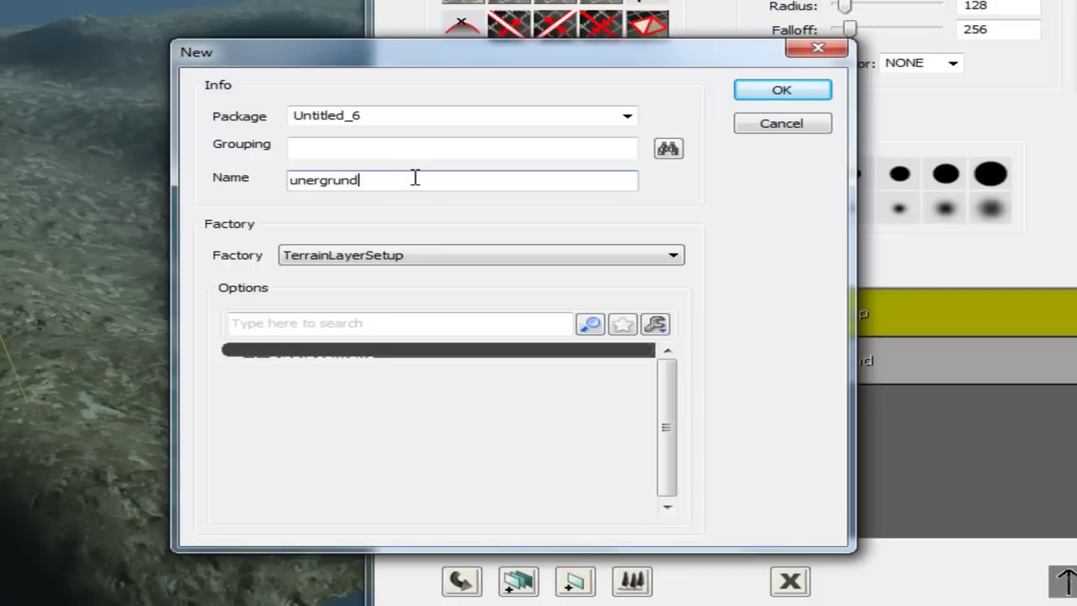
pyautogui.write('2')
pyautogui.press('Return')
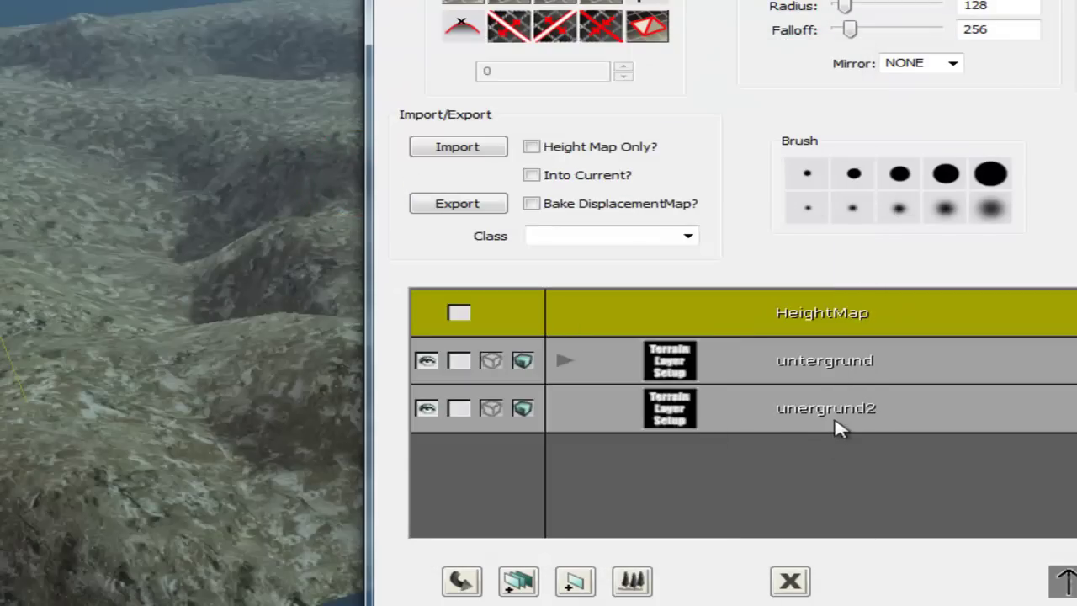
# Create a new terrain material named 'untergrundmaterial2' for the unergrund2 layer.
pyautogui.rightClick(835, 425)
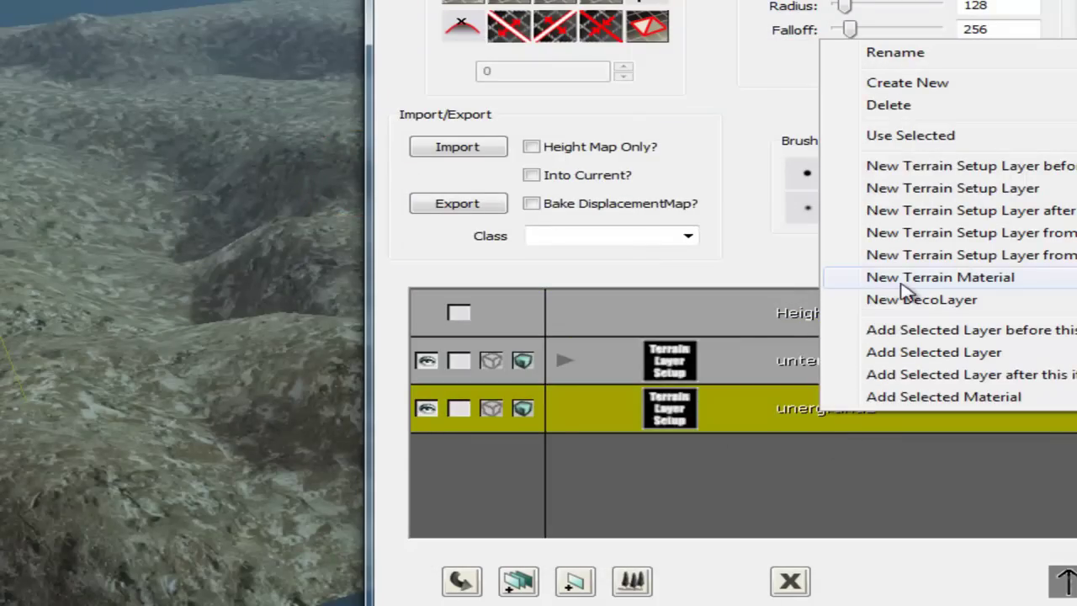
pyautogui.click(905, 290)
pyautogui.click(368, 181)
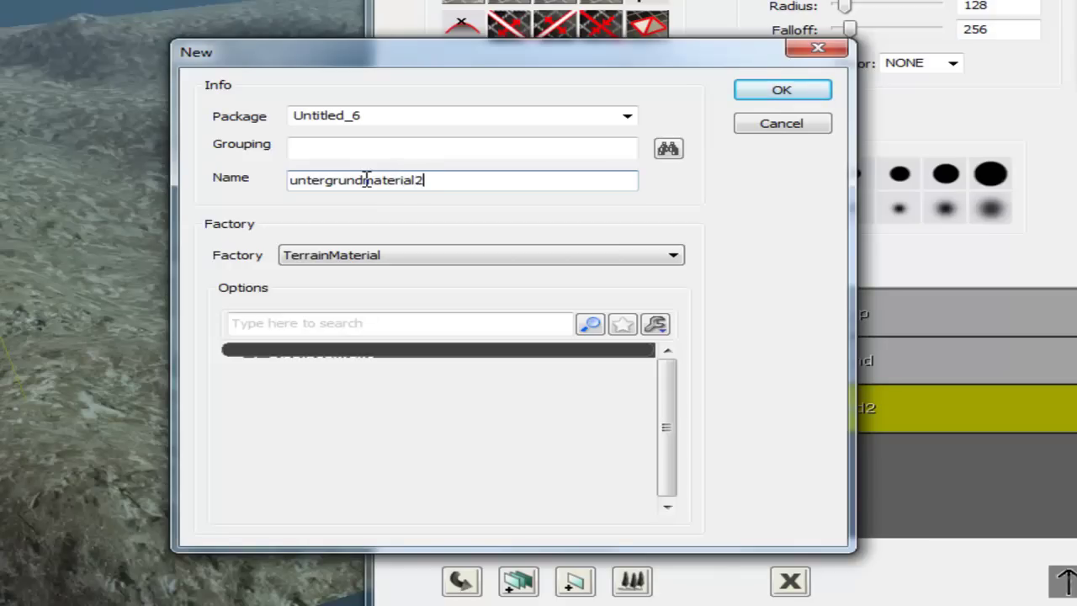
pyautogui.press('Return')
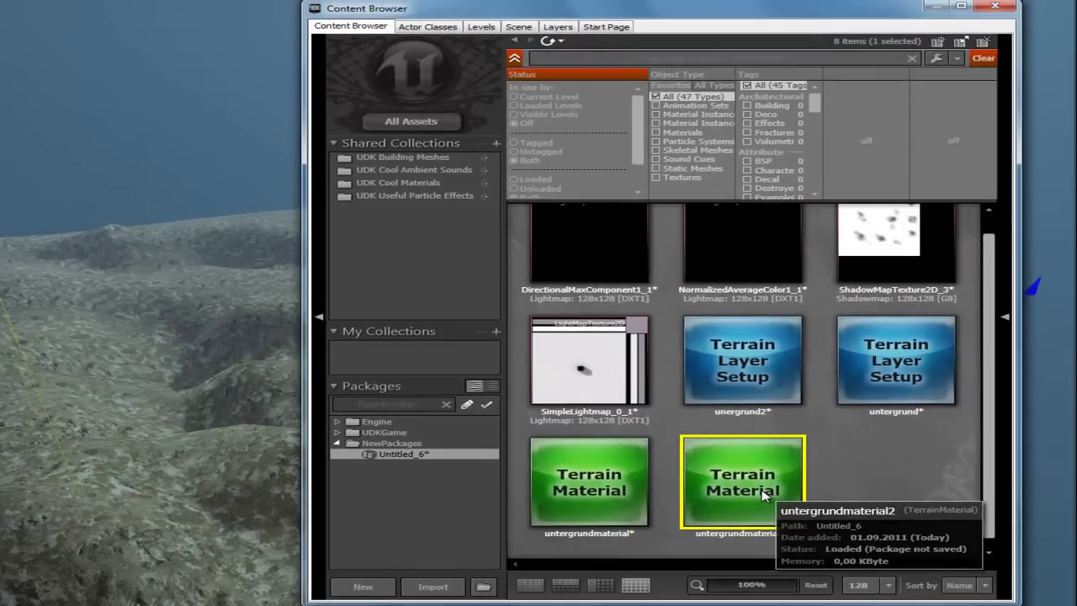
# Search materials for 'grass' and assign M_Grass_02_D to untergrundmaterial2.
pyautogui.click(682, 132)
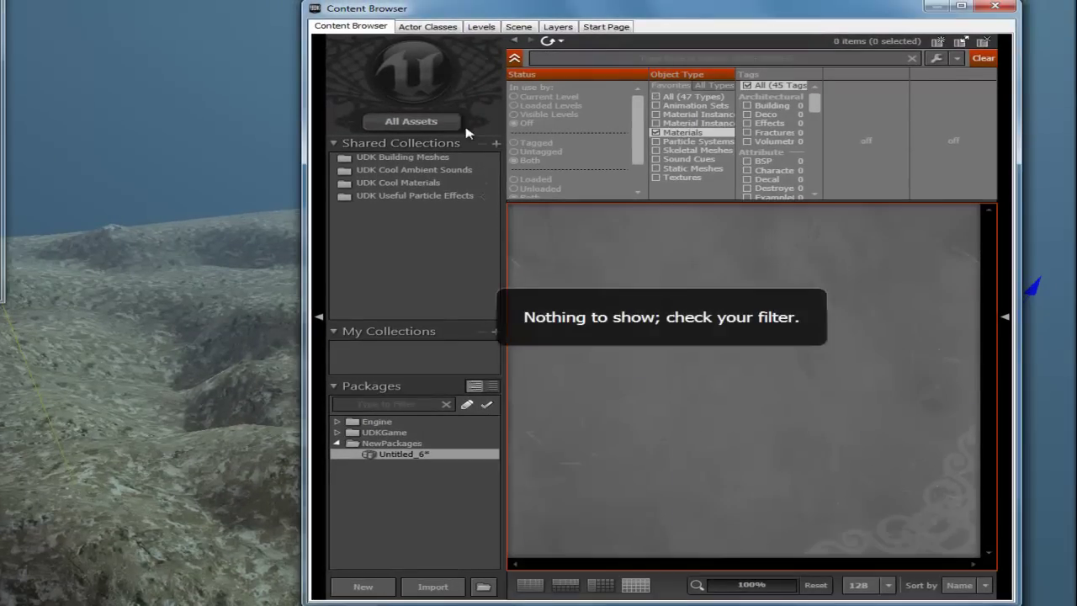
pyautogui.click(627, 59)
pyautogui.write('grass')
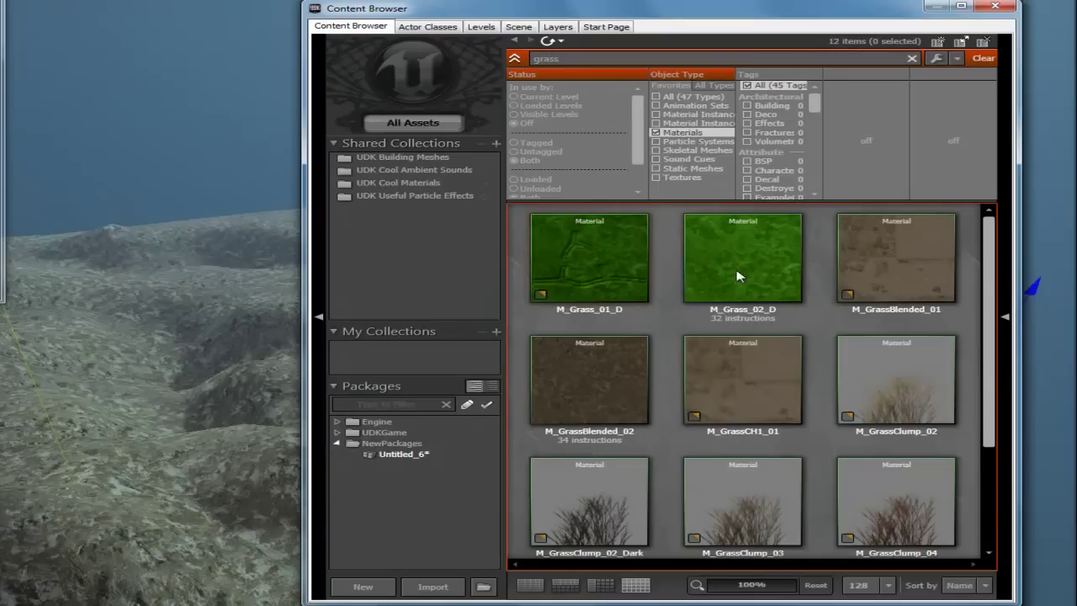
pyautogui.click(738, 276)
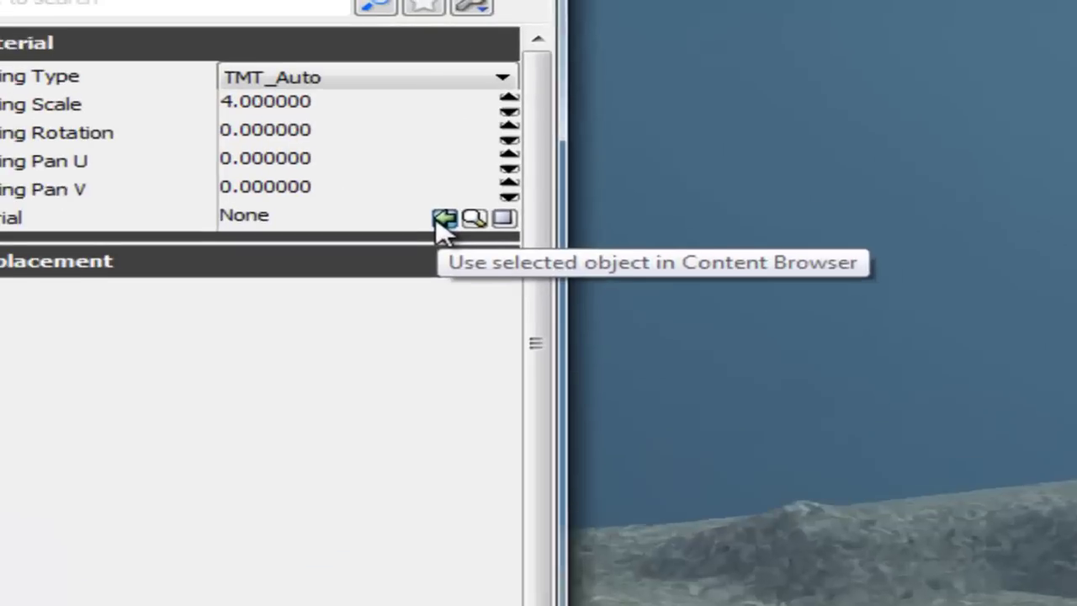
pyautogui.click(505, 233)
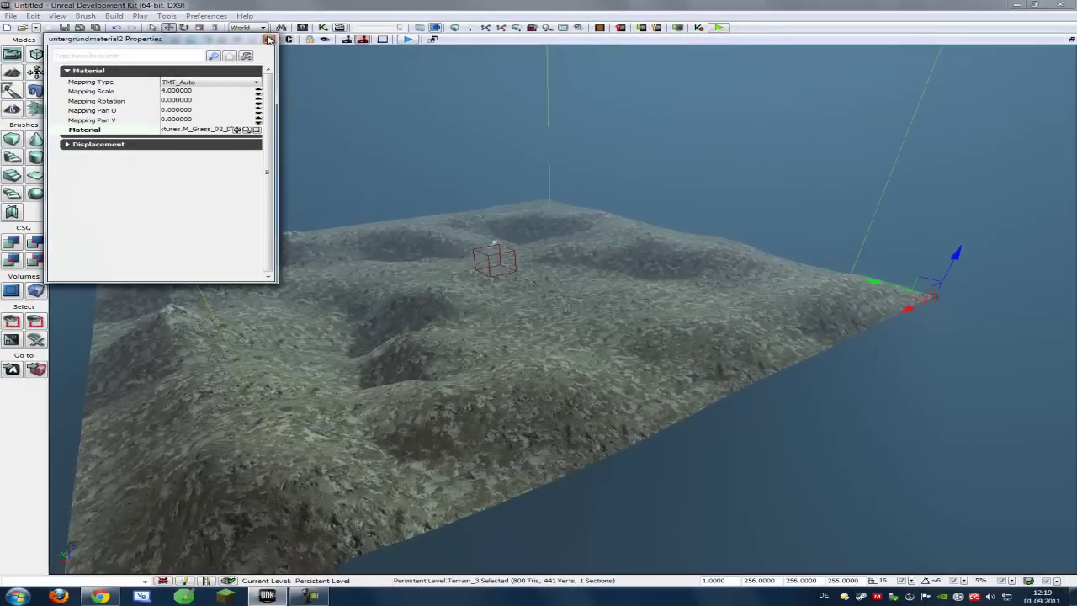
pyautogui.click(270, 39)
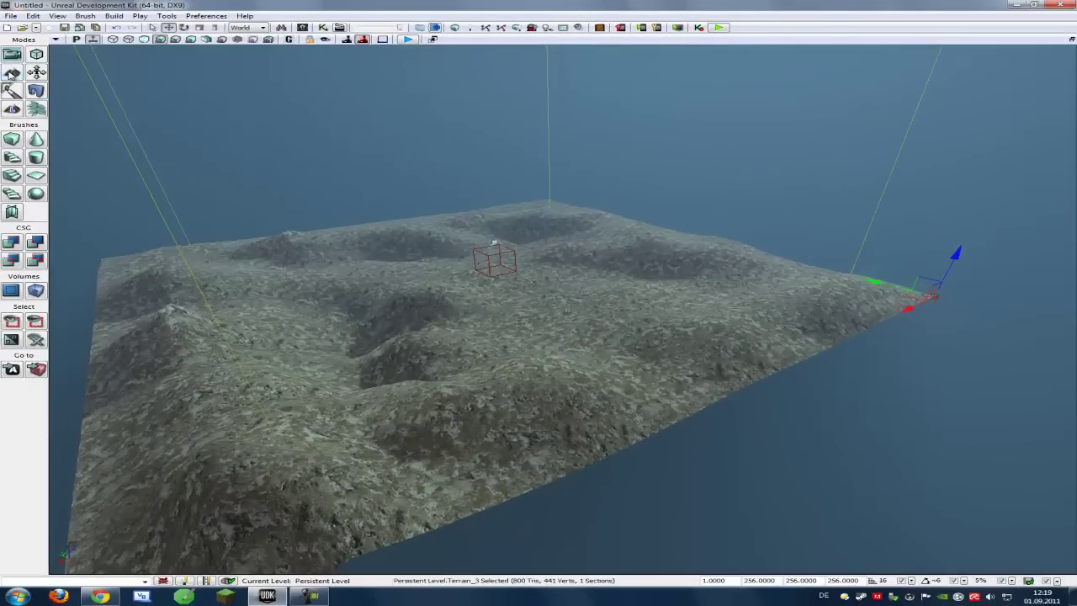
pyautogui.click(11, 73)
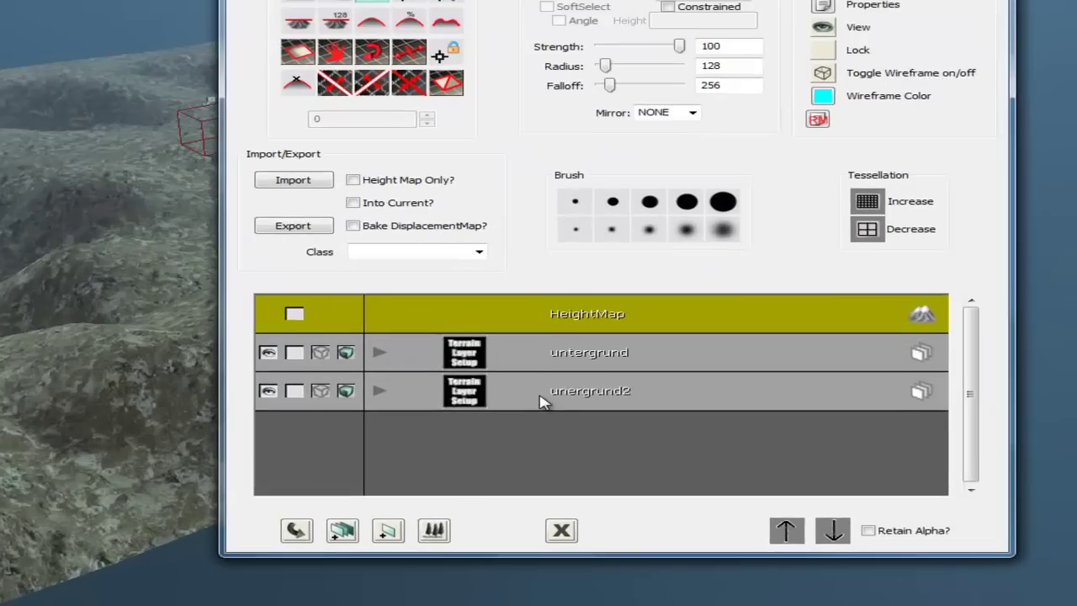
# Select the unergrund2 layer, paint grass near the terrain's middle, and pick a larger brush.
pyautogui.click(700, 429)
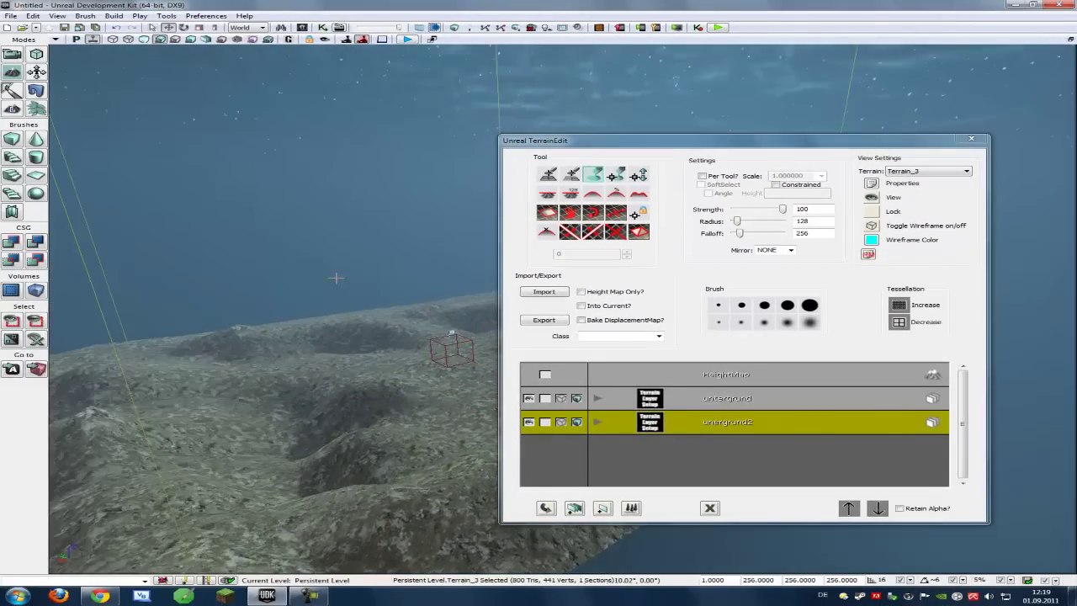
pyautogui.moveTo(337, 280)
pyautogui.mouseDown(button='right')
pyautogui.moveTo(362, 298)
pyautogui.moveTo(404, 283)
pyautogui.mouseUp(button='right')
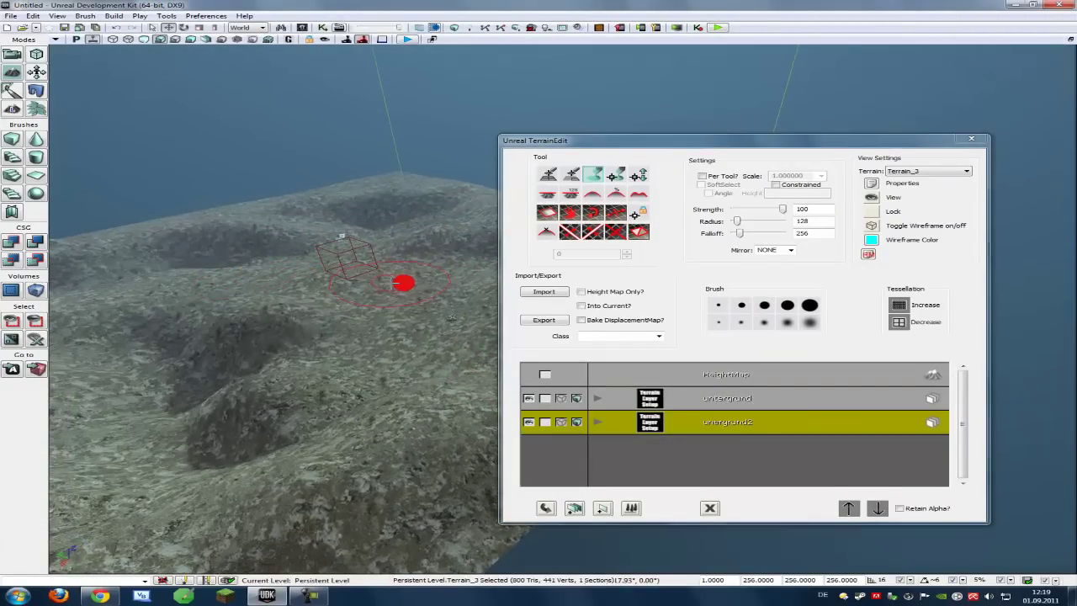
pyautogui.keyDown('ctrl'); pyautogui.moveTo(404, 283); pyautogui.dragTo(311, 274); pyautogui.keyUp('ctrl')
pyautogui.click(766, 308)
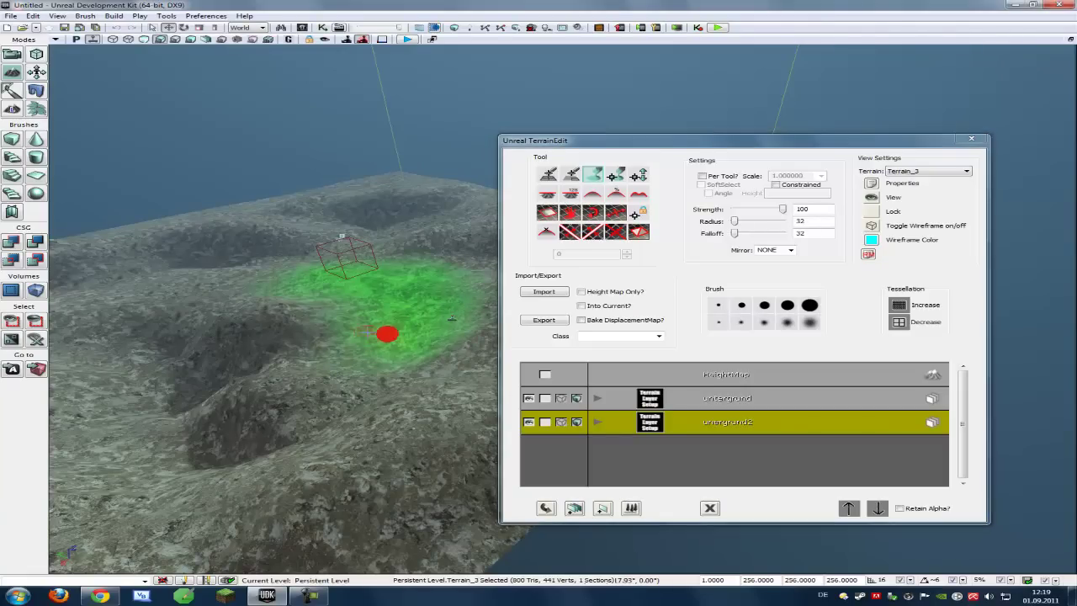
pyautogui.click(791, 307)
pyautogui.click(344, 277)
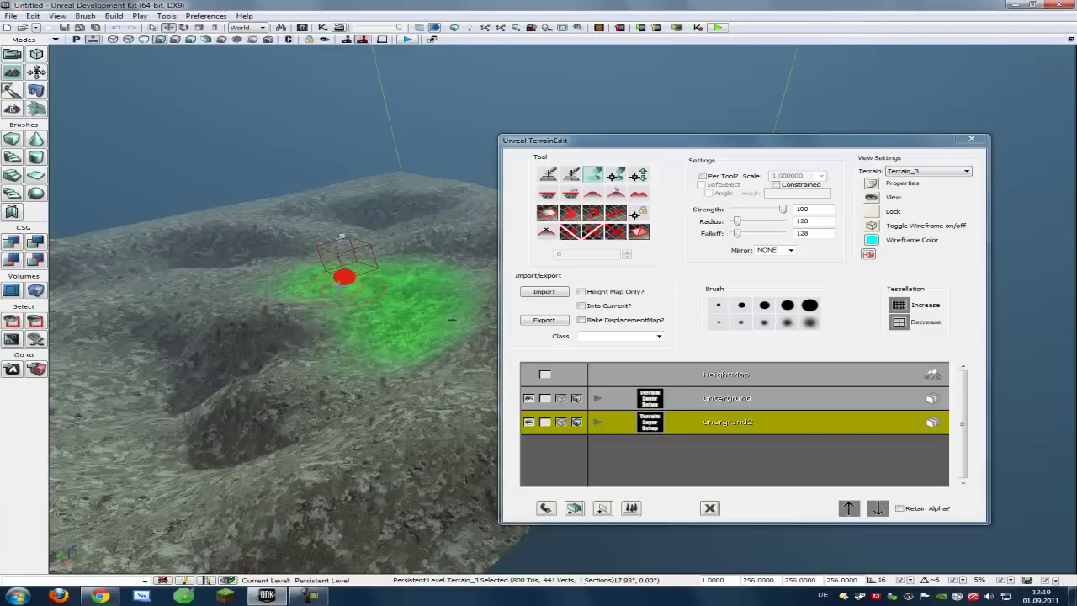
# Spread grass across the basin, up the slope and into the crater, erasing it from the mound.
pyautogui.moveTo(344, 276)
pyautogui.keyDown('ctrl'); pyautogui.mouseDown()
pyautogui.moveTo(190, 308)
pyautogui.moveTo(458, 281)
pyautogui.mouseUp(); pyautogui.keyUp('ctrl')
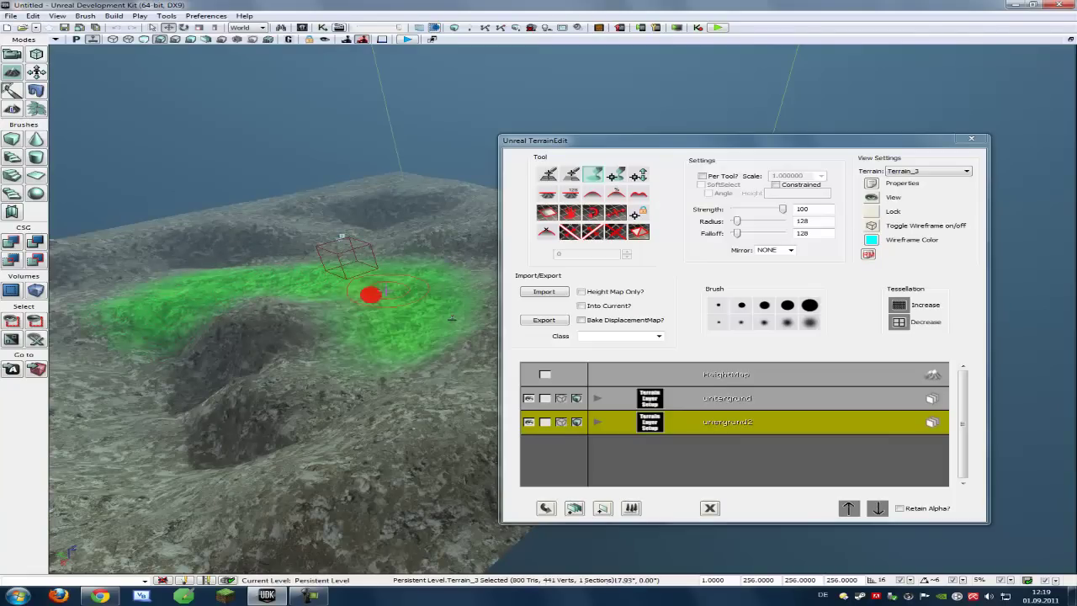
pyautogui.moveTo(452, 318); pyautogui.dragTo(439, 331, button='right')
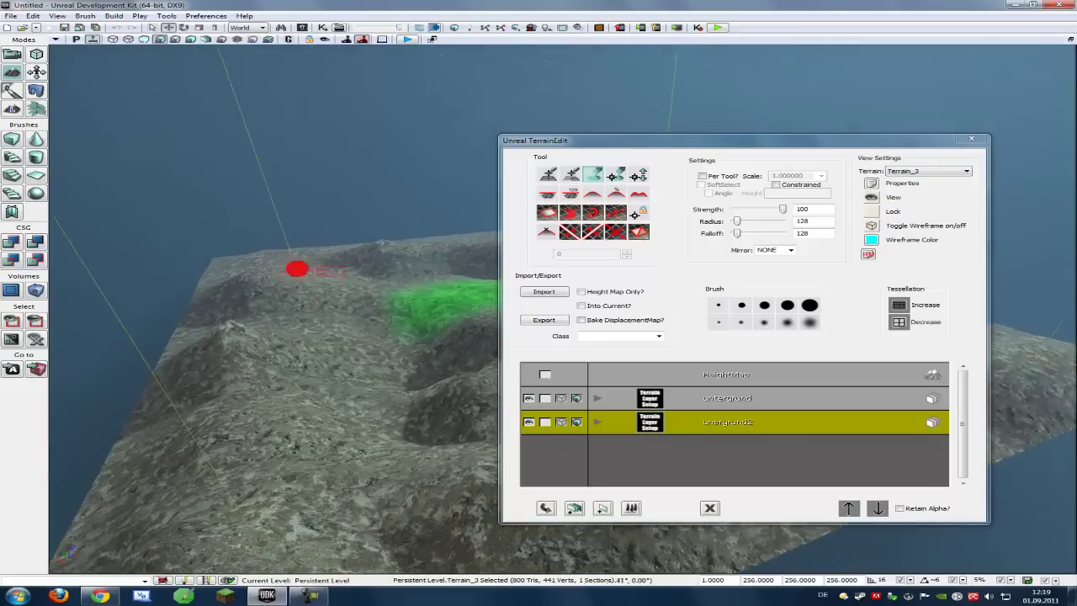
pyautogui.moveTo(440, 331)
pyautogui.keyDown('ctrl'); pyautogui.mouseDown()
pyautogui.moveTo(374, 350)
pyautogui.moveTo(389, 378)
pyautogui.moveTo(385, 352)
pyautogui.moveTo(339, 347)
pyautogui.moveTo(358, 394)
pyautogui.moveTo(412, 330)
pyautogui.moveTo(411, 372)
pyautogui.mouseUp(); pyautogui.keyUp('ctrl')
pyautogui.moveTo(353, 403)
pyautogui.keyDown('ctrl'); pyautogui.mouseDown()
pyautogui.moveTo(375, 337)
pyautogui.moveTo(447, 272)
pyautogui.moveTo(354, 278)
pyautogui.moveTo(332, 342)
pyautogui.moveTo(324, 311)
pyautogui.moveTo(474, 312)
pyautogui.moveTo(320, 331)
pyautogui.moveTo(435, 332)
pyautogui.moveTo(284, 370)
pyautogui.moveTo(414, 464)
pyautogui.moveTo(314, 438)
pyautogui.moveTo(156, 491)
pyautogui.moveTo(233, 464)
pyautogui.moveTo(272, 467)
pyautogui.mouseUp(); pyautogui.keyUp('ctrl')
pyautogui.keyDown('ctrl'); pyautogui.moveTo(400, 336); pyautogui.dragTo(377, 333); pyautogui.keyUp('ctrl')
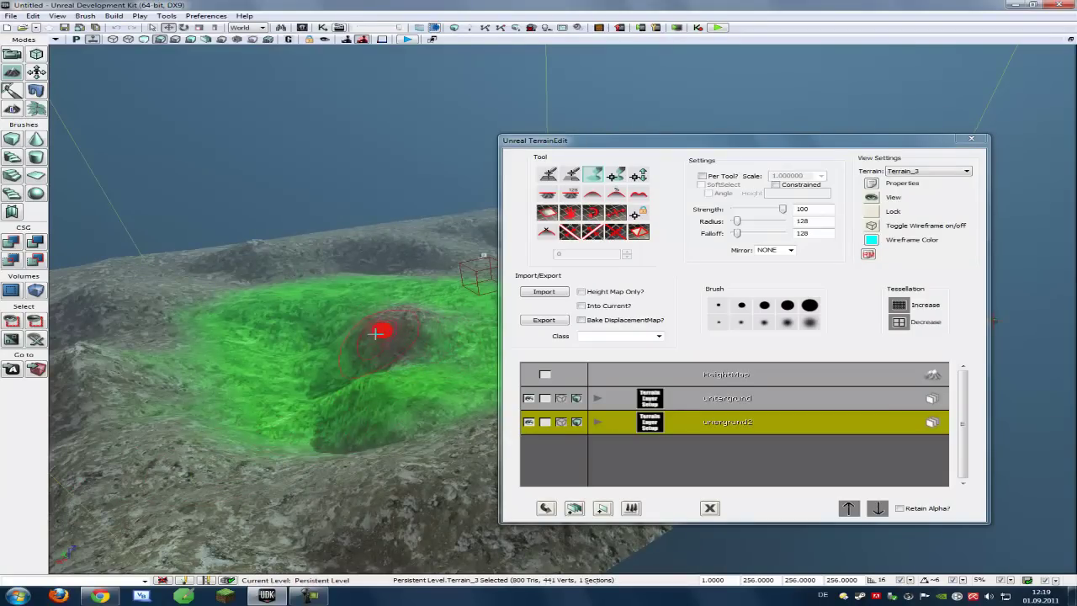
pyautogui.keyDown('ctrl'); pyautogui.moveTo(367, 391); pyautogui.dragTo(346, 391, button='right'); pyautogui.keyUp('ctrl')
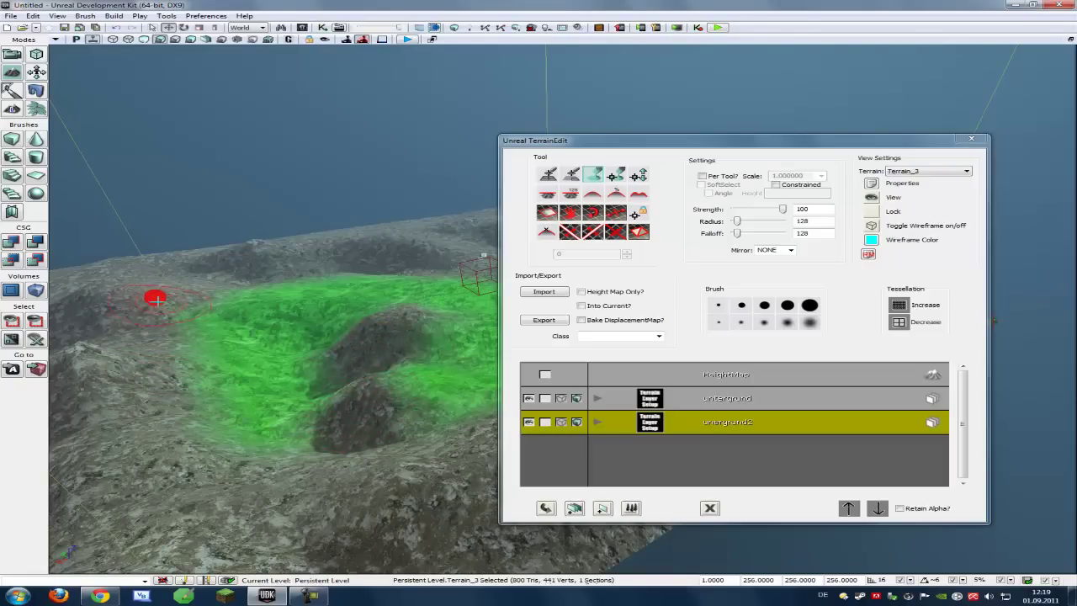
pyautogui.moveTo(193, 264); pyautogui.dragTo(189, 277, button='right')
# Close the terrain editor and rebuild the map and its lighting.
pyautogui.click(971, 138)
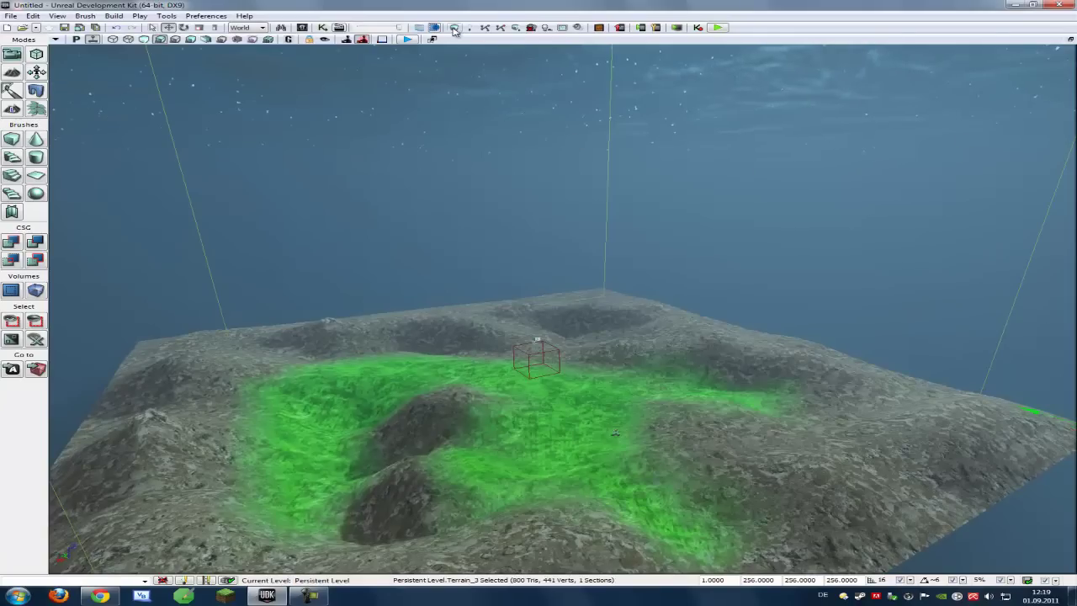
pyautogui.click(453, 28)
pyautogui.click(484, 28)
pyautogui.click(452, 417)
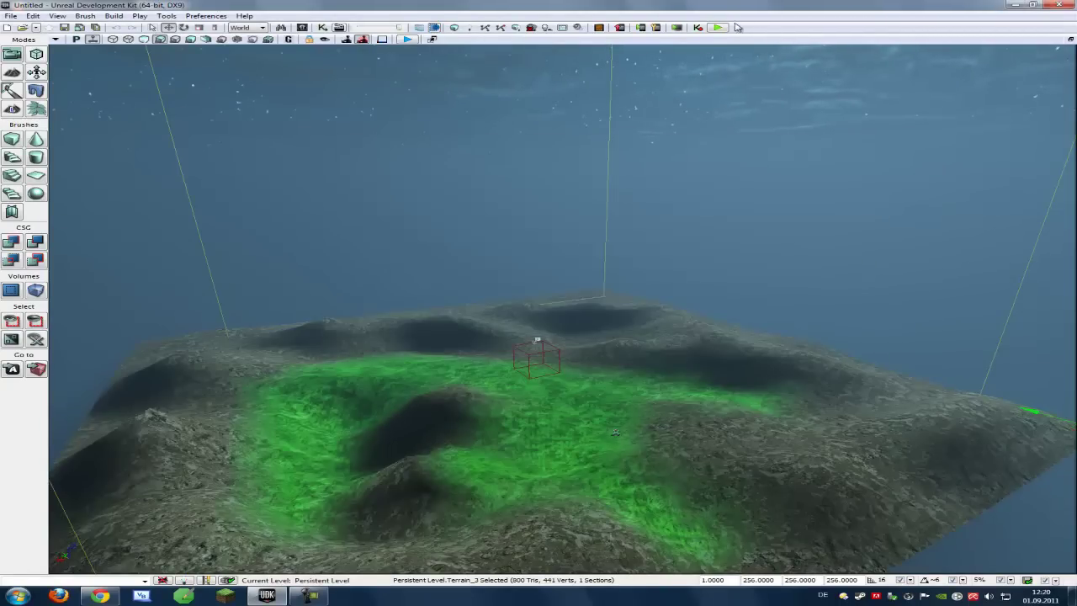
# Play the level in the editor, walk forward onto the grassy slope, then end the preview.
pyautogui.click(718, 27)
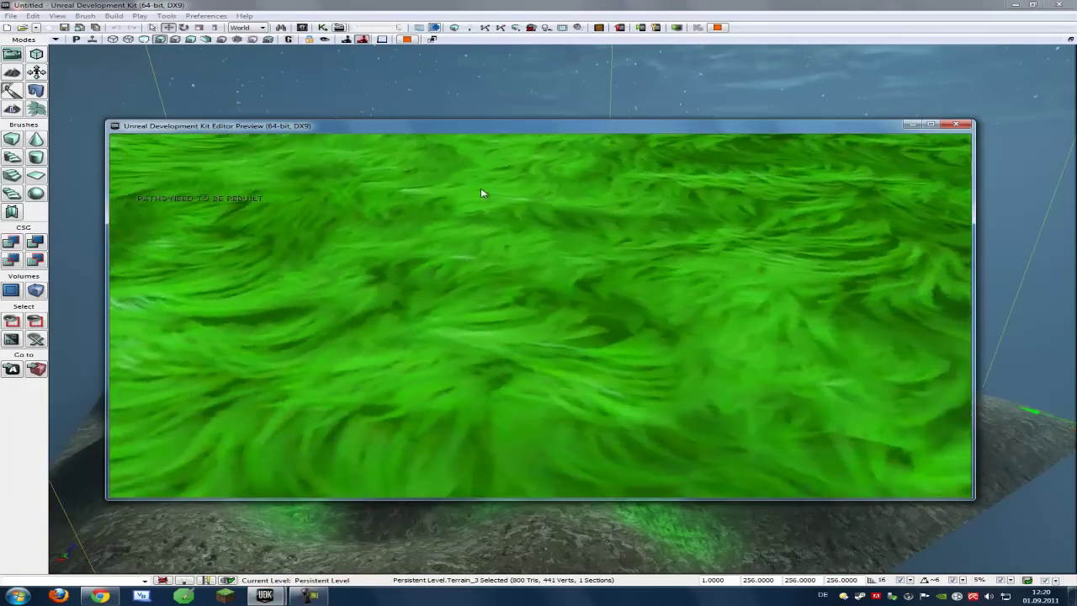
pyautogui.moveTo(410, 199)
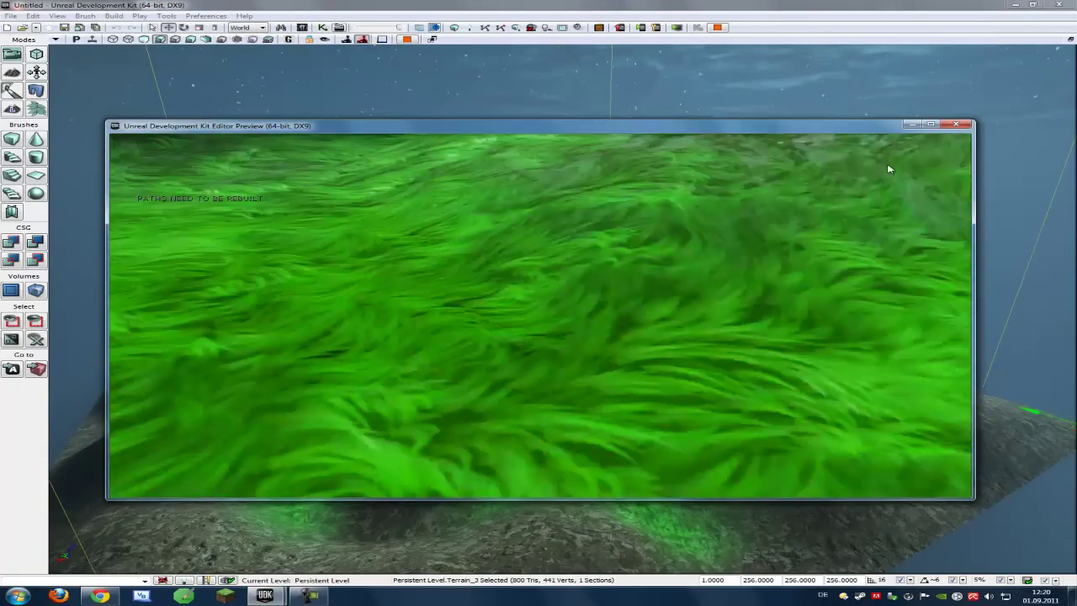
pyautogui.moveTo(974, 139)
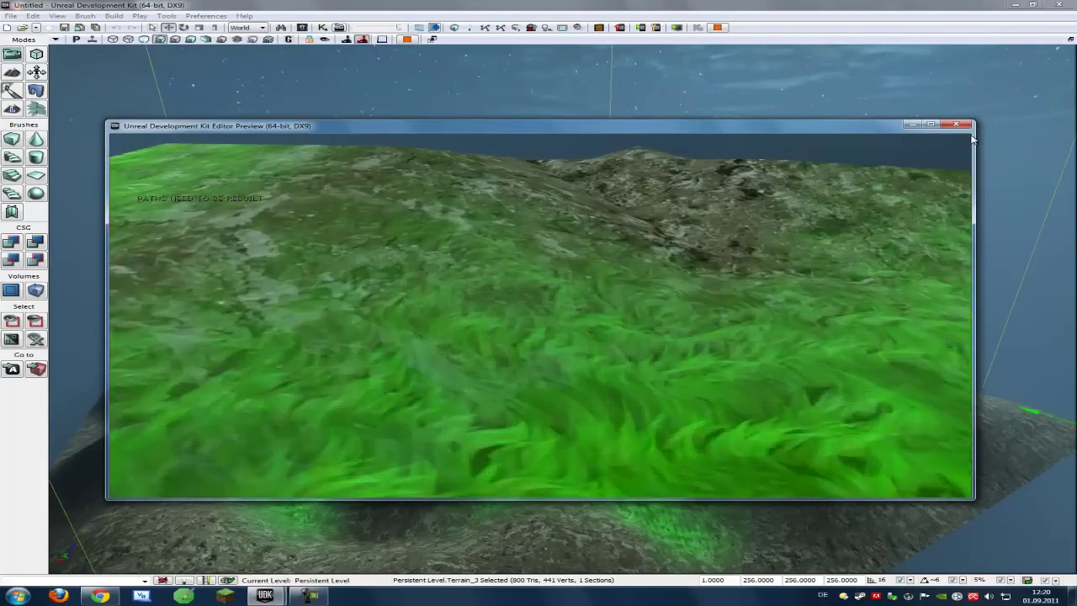
pyautogui.moveTo(849, 138)
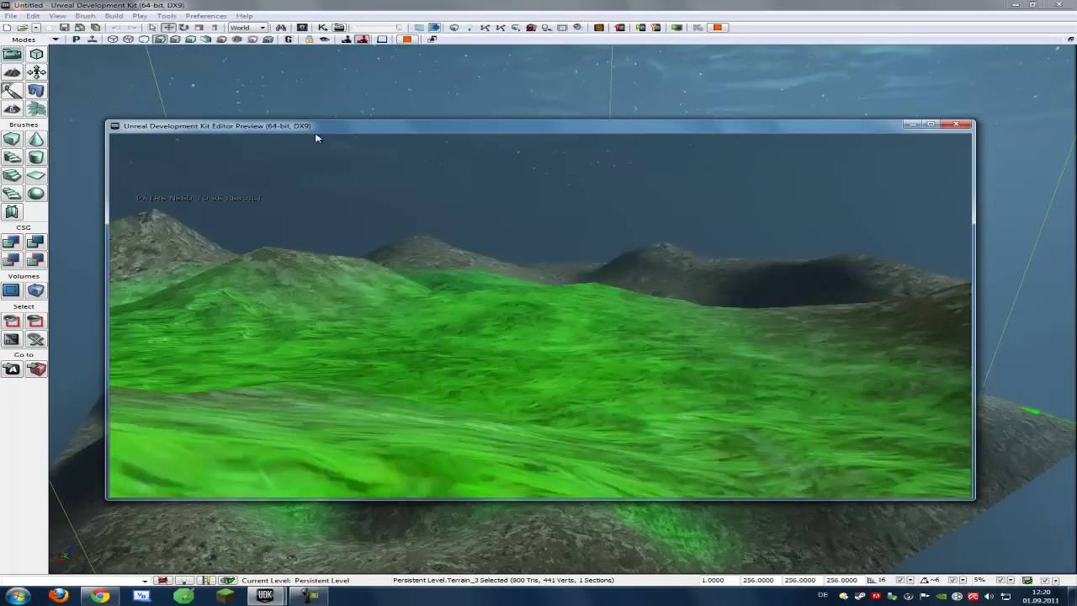
pyautogui.moveTo(229, 138)
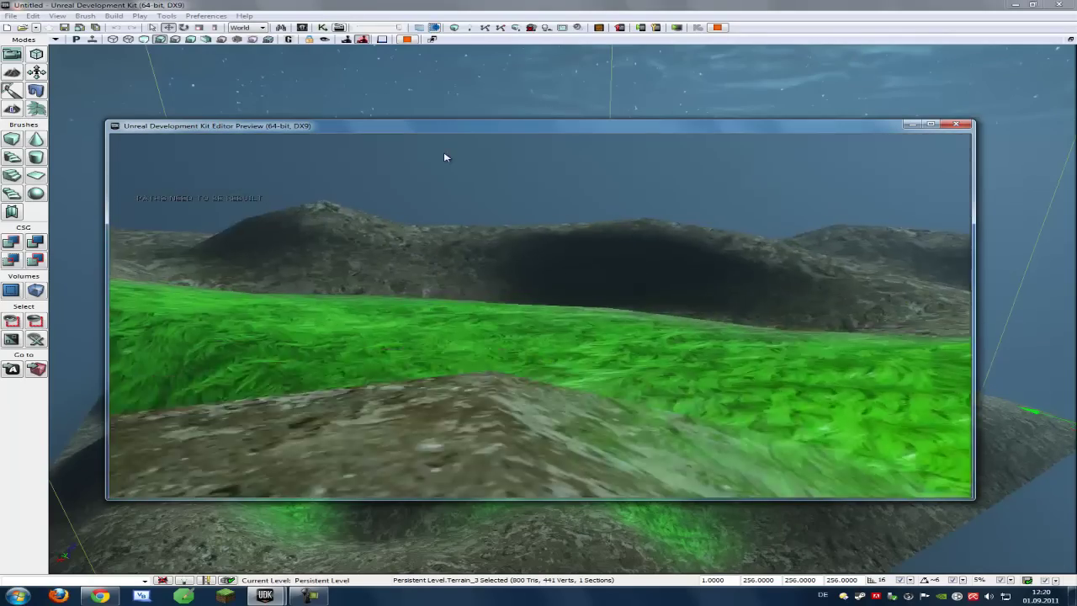
pyautogui.moveTo(547, 186)
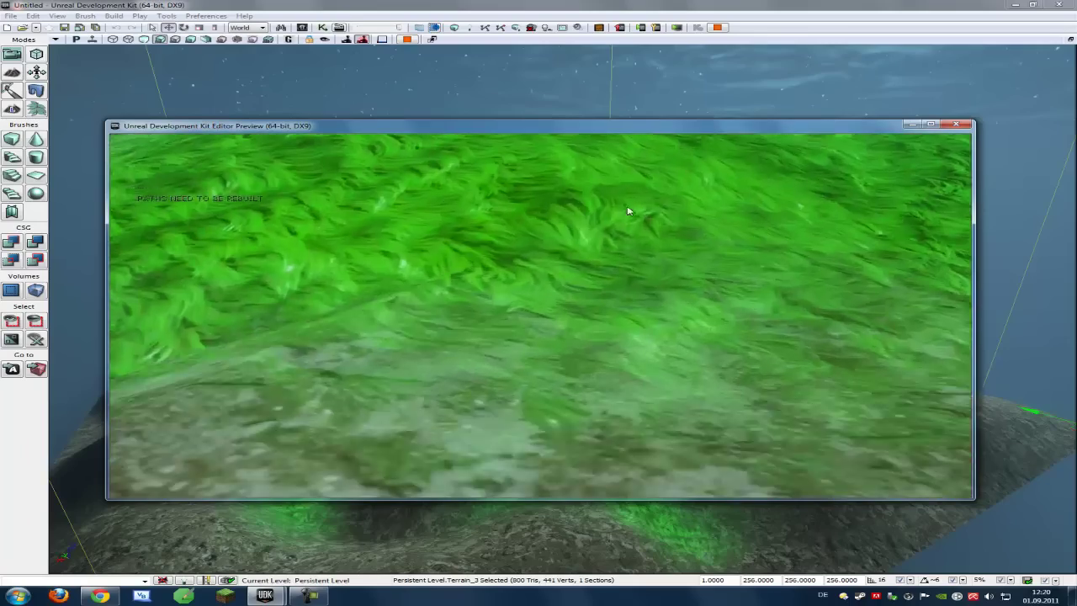
pyautogui.press('w')
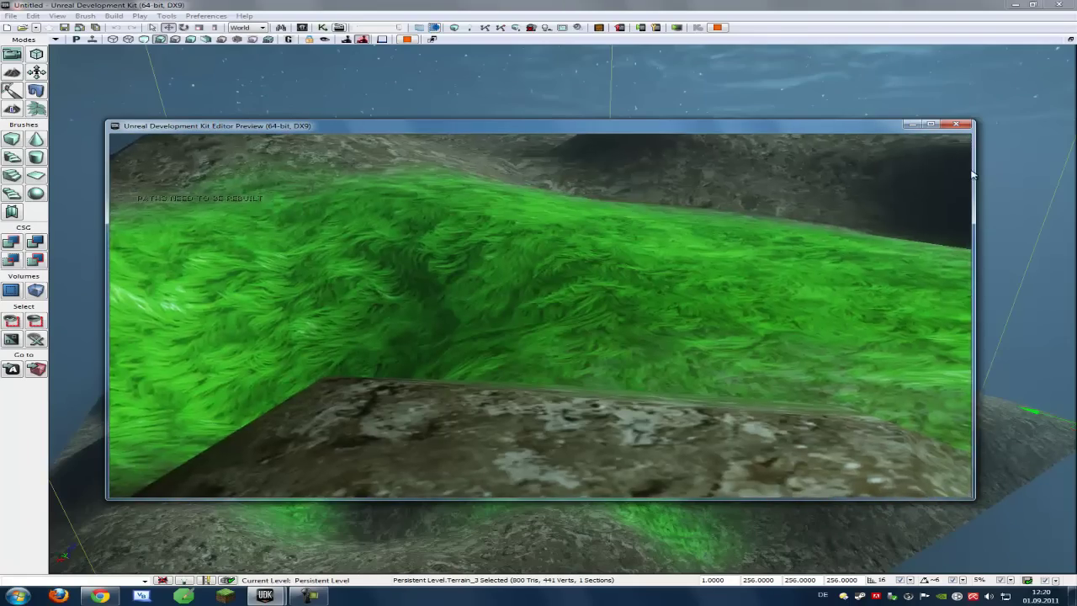
pyautogui.press('w')
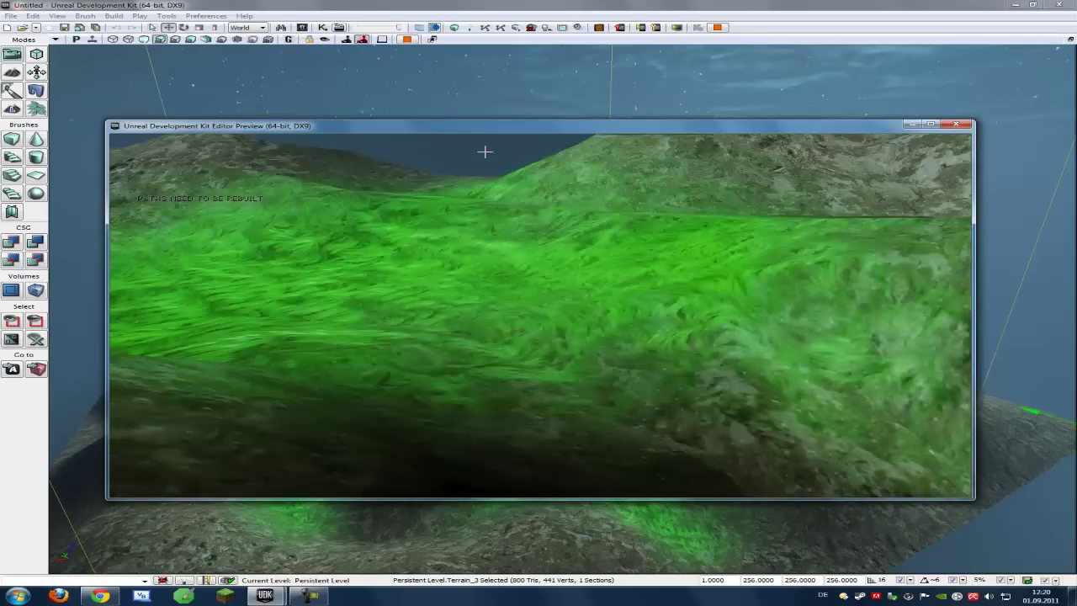
pyautogui.press('Escape')
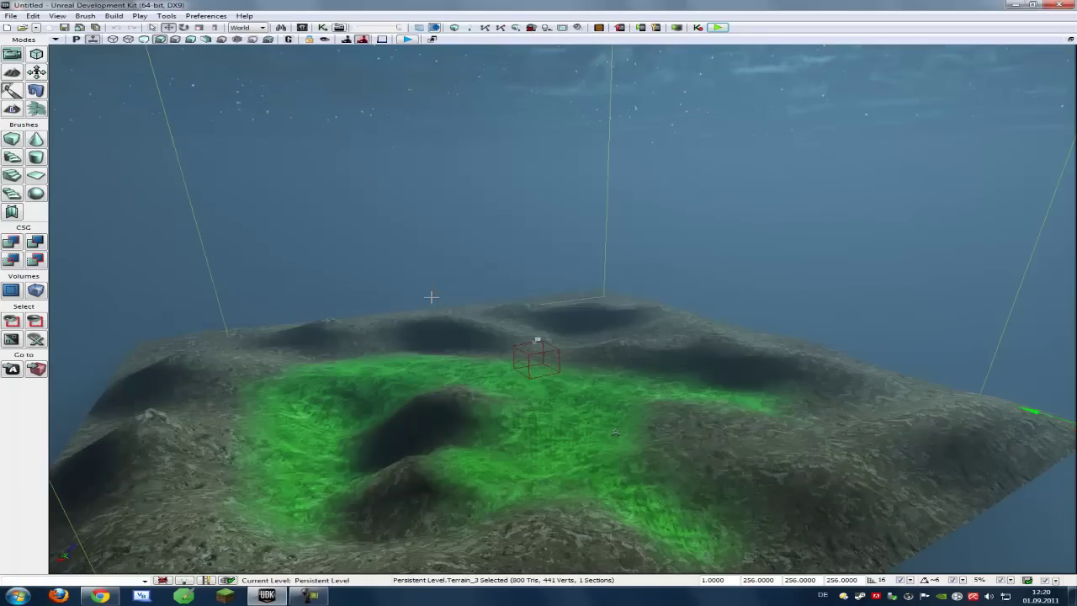
# Switch to Foliage mode, move its settings panel to the lower right, and open the Content Browser.
pyautogui.moveTo(464, 315); pyautogui.dragTo(458, 329, button='right')
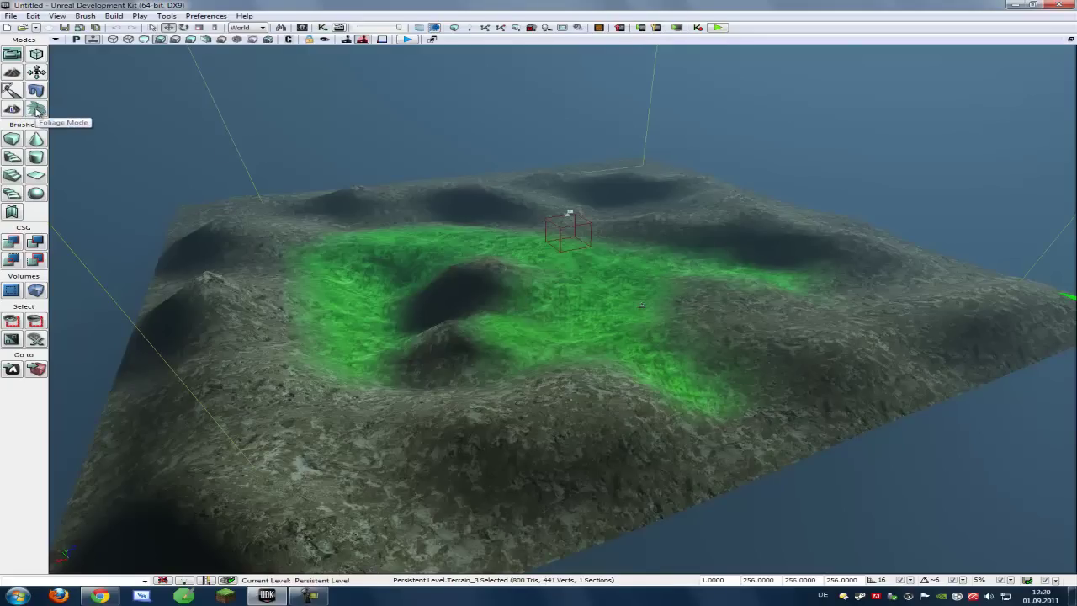
pyautogui.click(43, 109)
pyautogui.moveTo(565, 199); pyautogui.dragTo(661, 336)
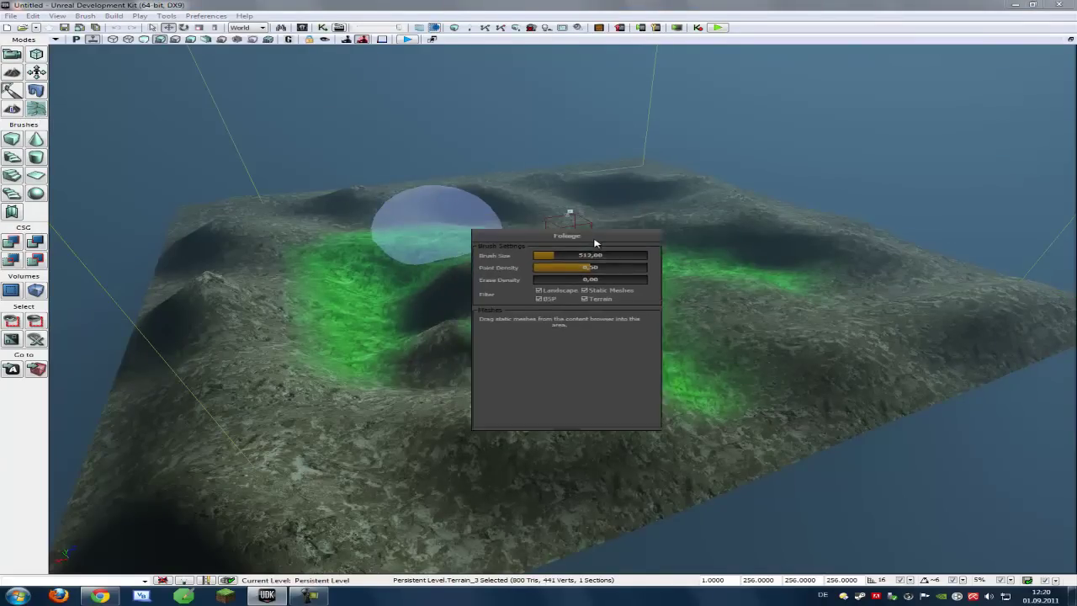
pyautogui.click(303, 28)
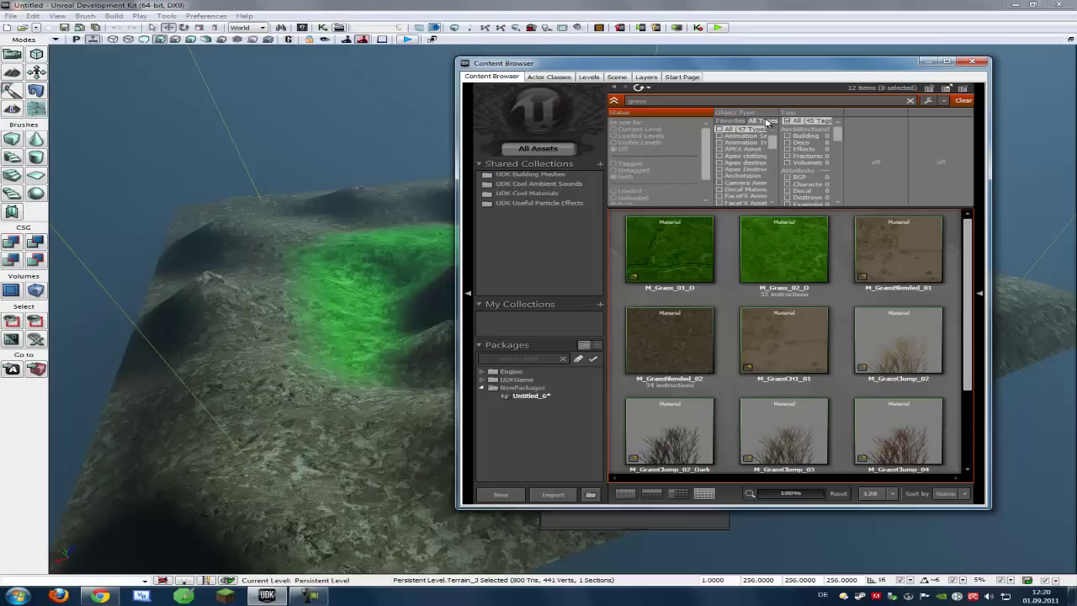
# Filter the Content Browser to SpeedTree assets, clear the grass search, and select ST_GEN_Foliage1_MediumTree01.
pyautogui.click(766, 122)
pyautogui.moveTo(773, 149); pyautogui.dragTo(777, 184)
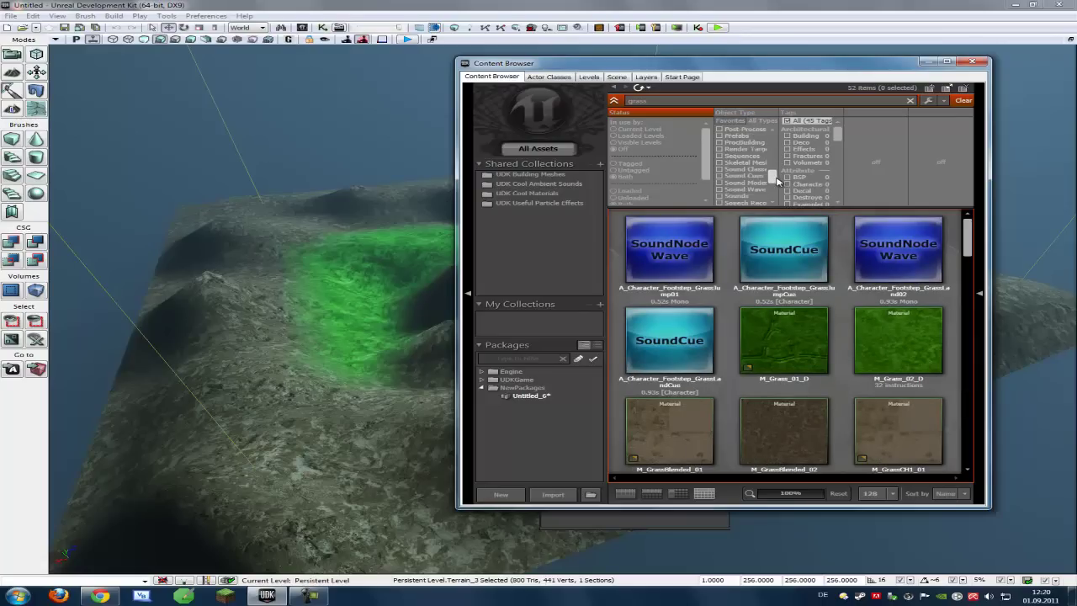
pyautogui.click(764, 190)
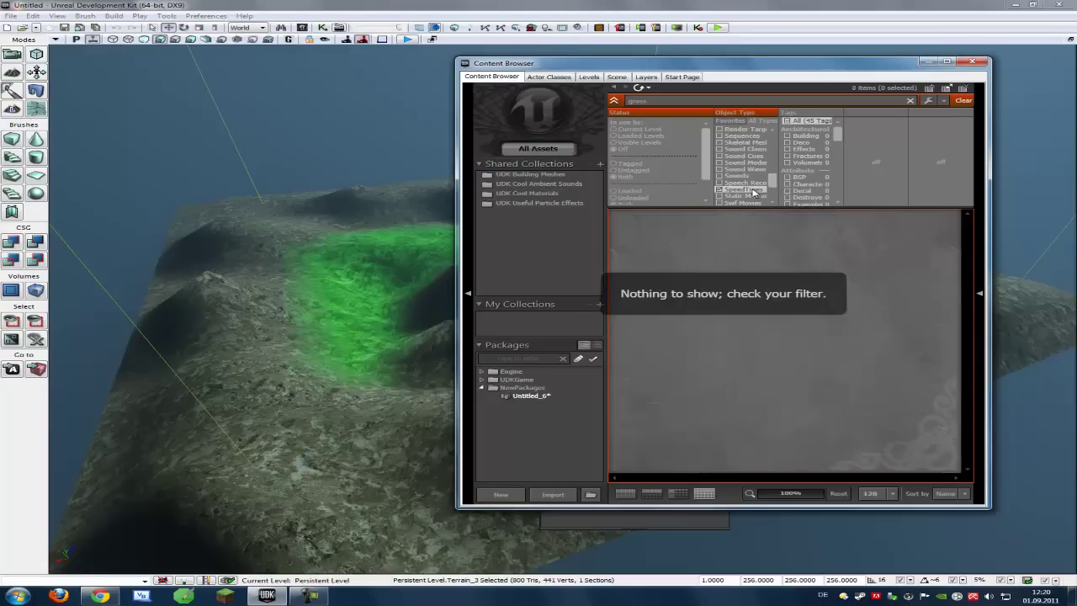
pyautogui.press('BackSpace')
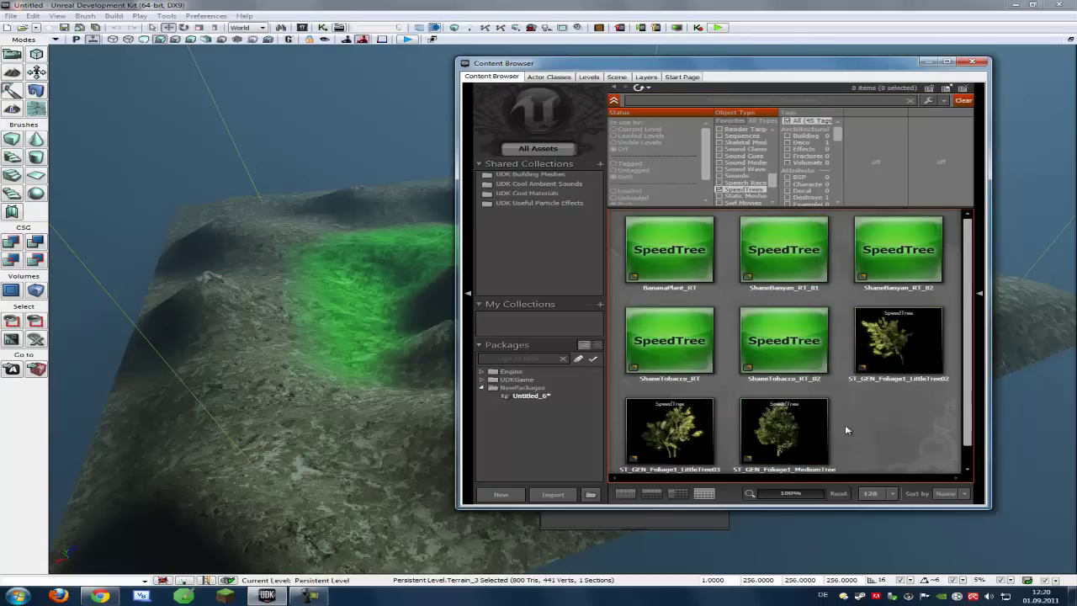
pyautogui.click(762, 437)
# Rearrange the browser and Foliage panels and try dragging ShaneTobacco_RT_02 into the foliage meshes.
pyautogui.moveTo(709, 68)
pyautogui.mouseDown()
pyautogui.moveTo(740, 82)
pyautogui.moveTo(567, 41)
pyautogui.moveTo(810, 39)
pyautogui.mouseUp()
pyautogui.click(592, 497)
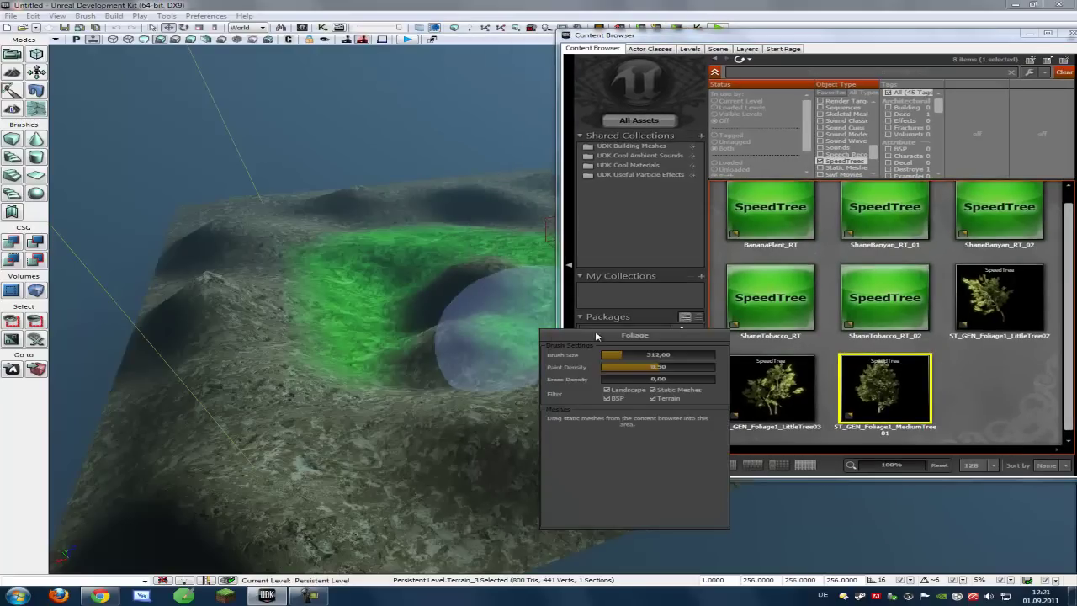
pyautogui.moveTo(595, 335); pyautogui.dragTo(340, 286)
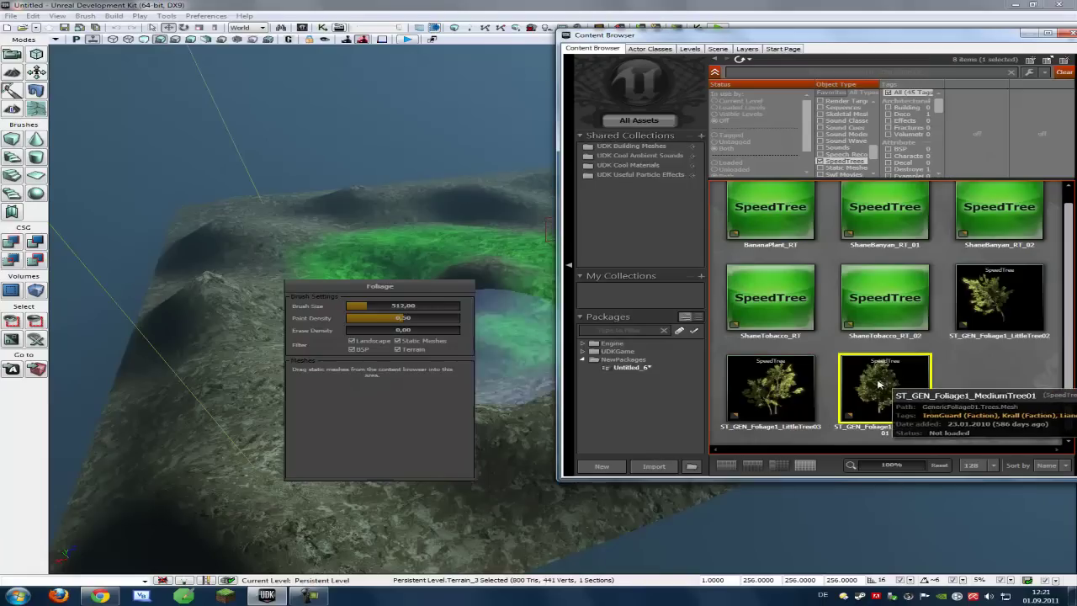
pyautogui.moveTo(884, 299); pyautogui.dragTo(310, 403)
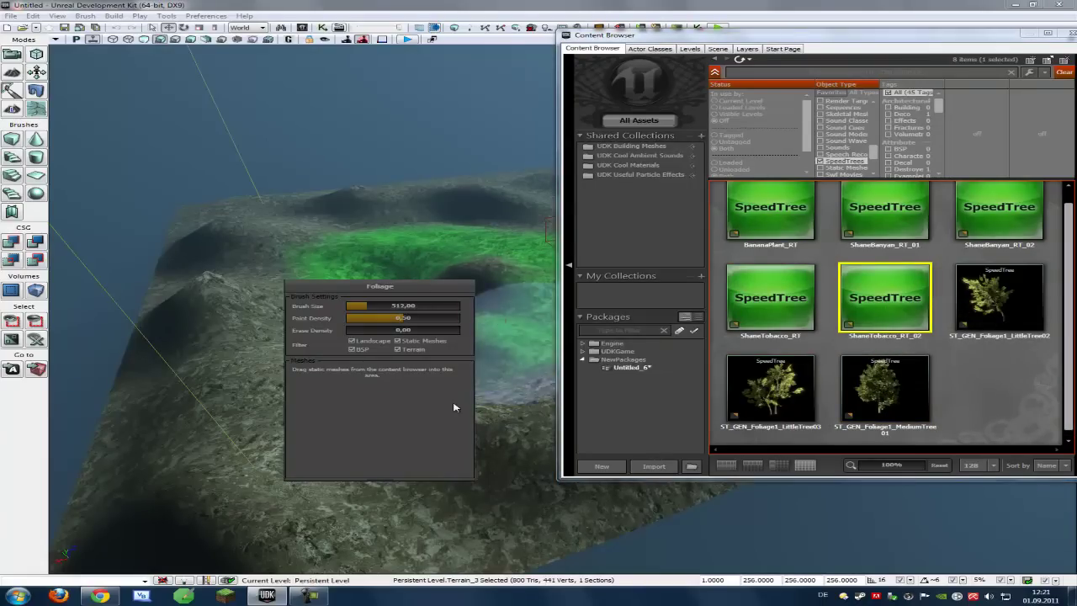
# Set the Object Type filter to Materials and Static Meshes.
pyautogui.moveTo(686, 35); pyautogui.dragTo(507, 74)
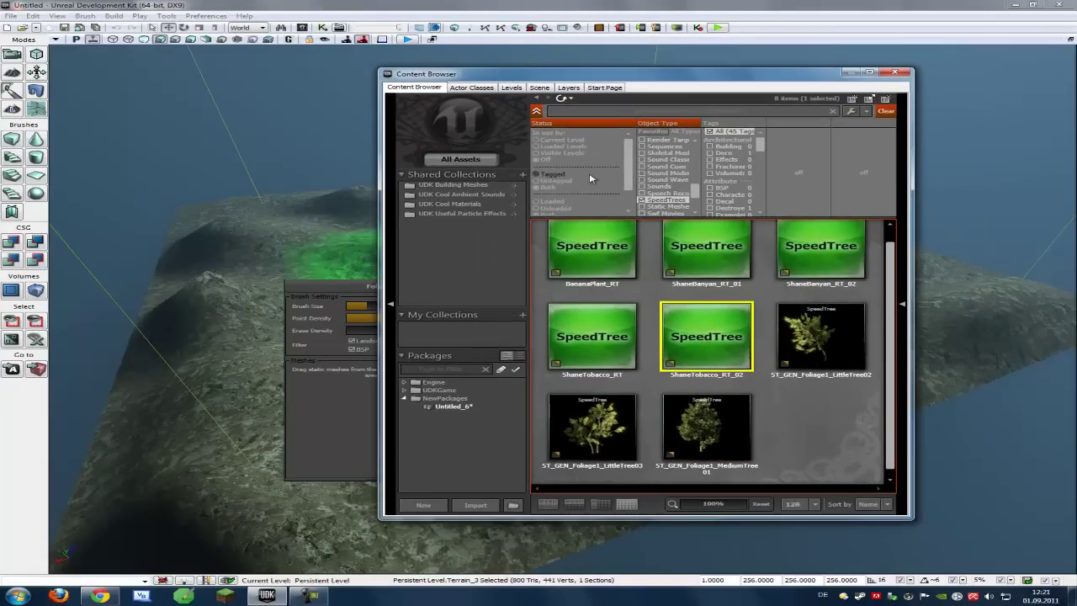
pyautogui.click(643, 193)
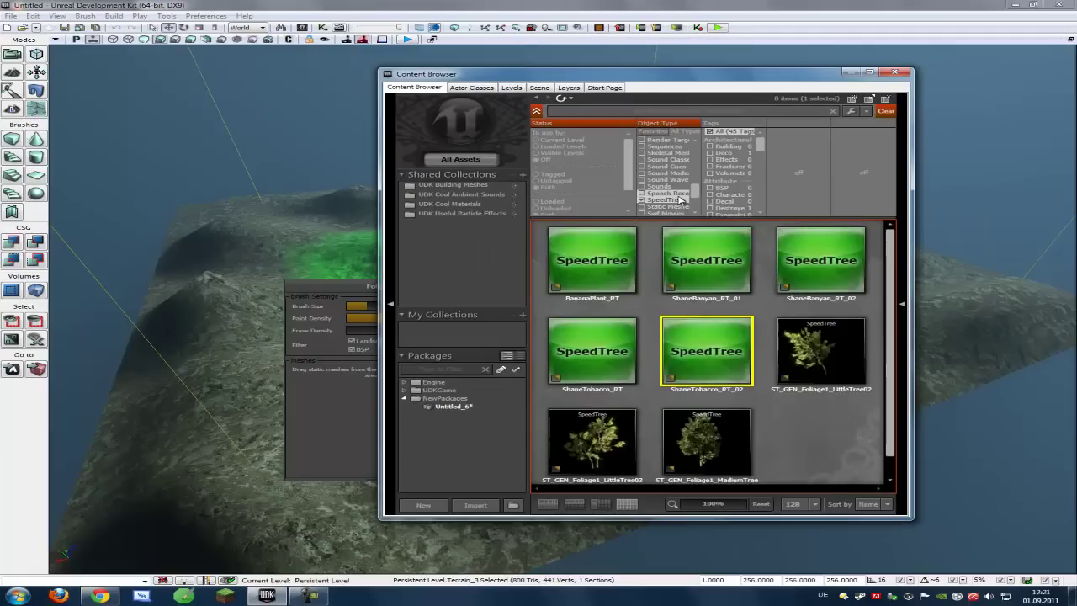
pyautogui.click(657, 132)
pyautogui.click(671, 193)
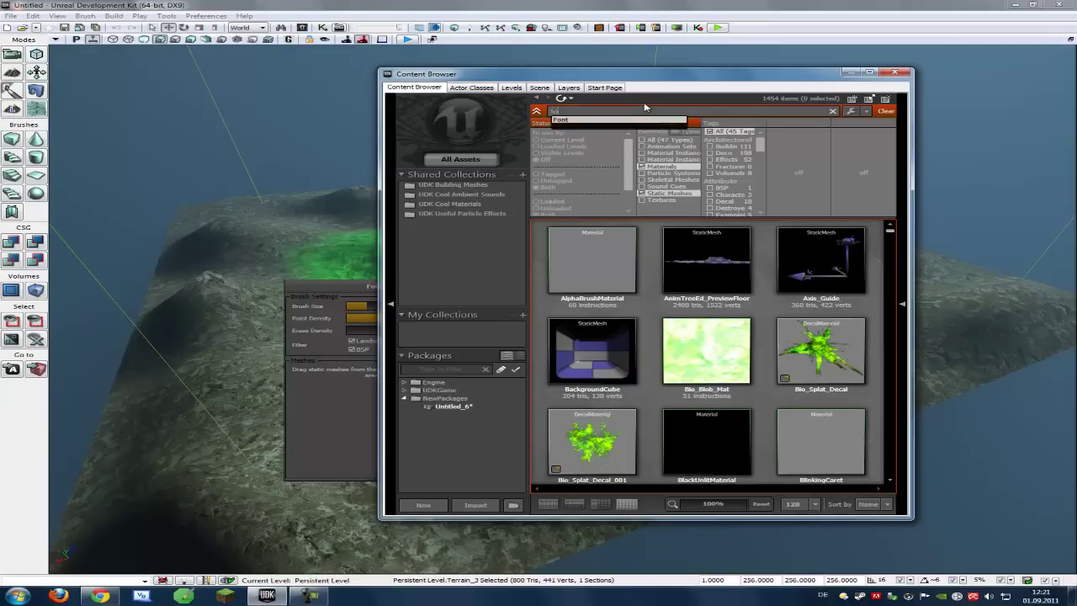
# Search for 'foliage' assets and narrow the results to Static Meshes only.
pyautogui.write('l')
pyautogui.write('l')
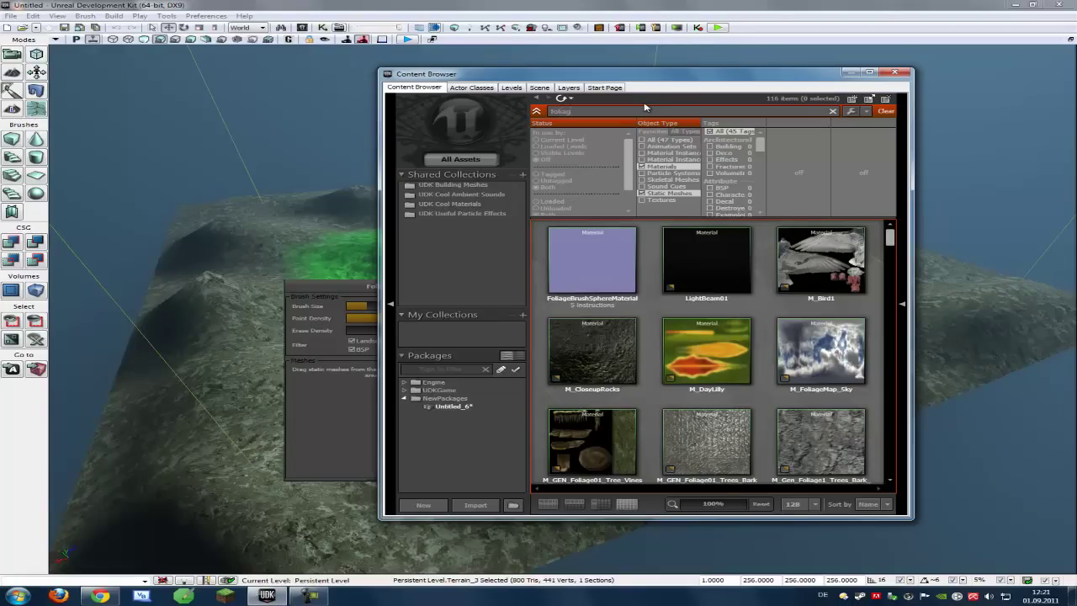
pyautogui.moveTo(661, 73); pyautogui.dragTo(726, 63)
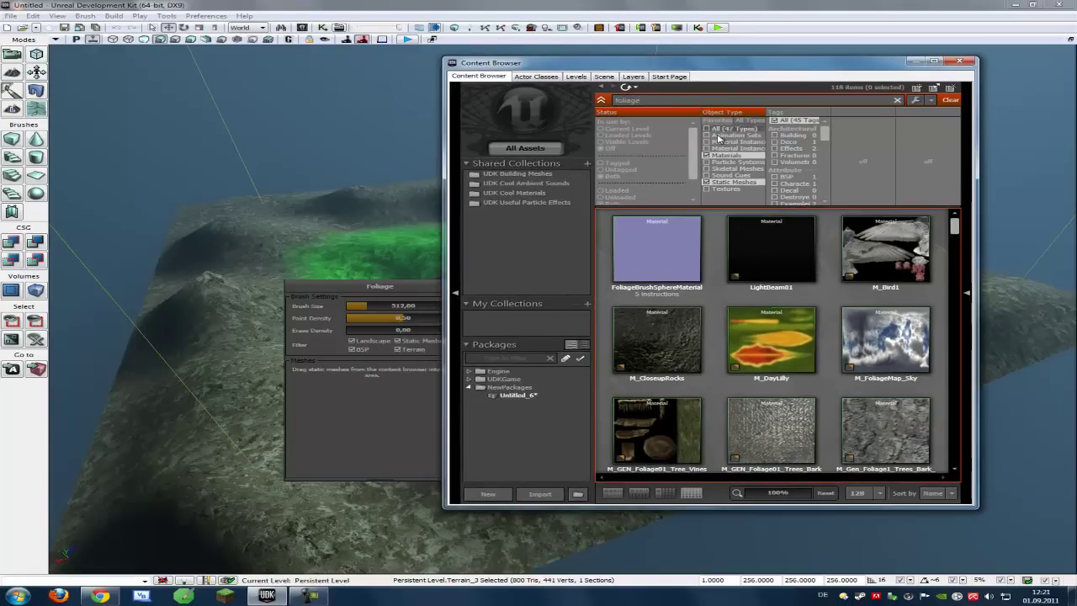
pyautogui.click(737, 155)
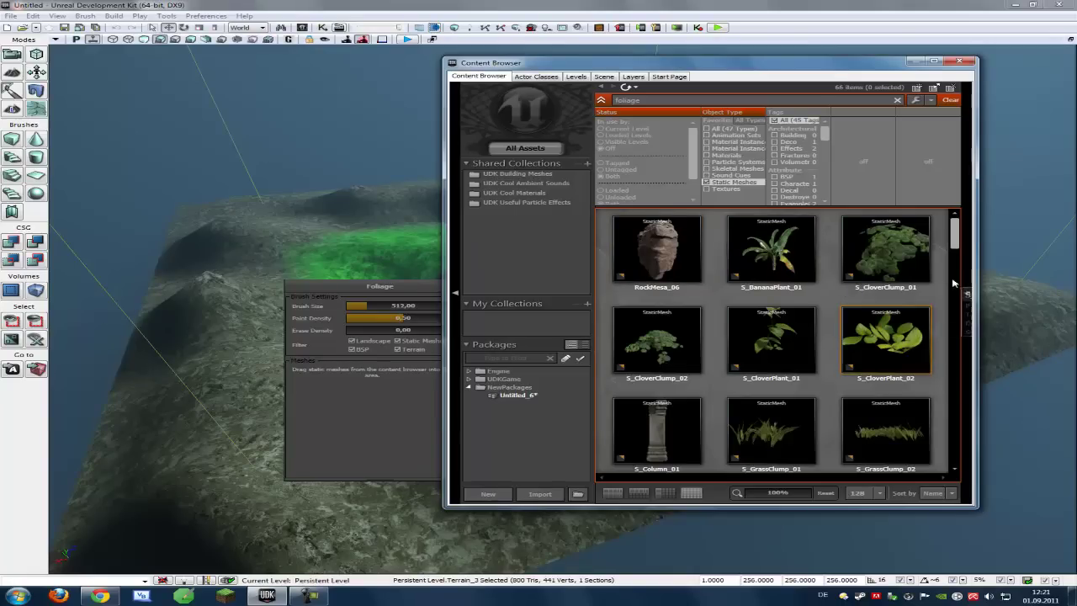
pyautogui.moveTo(738, 78); pyautogui.dragTo(901, 74)
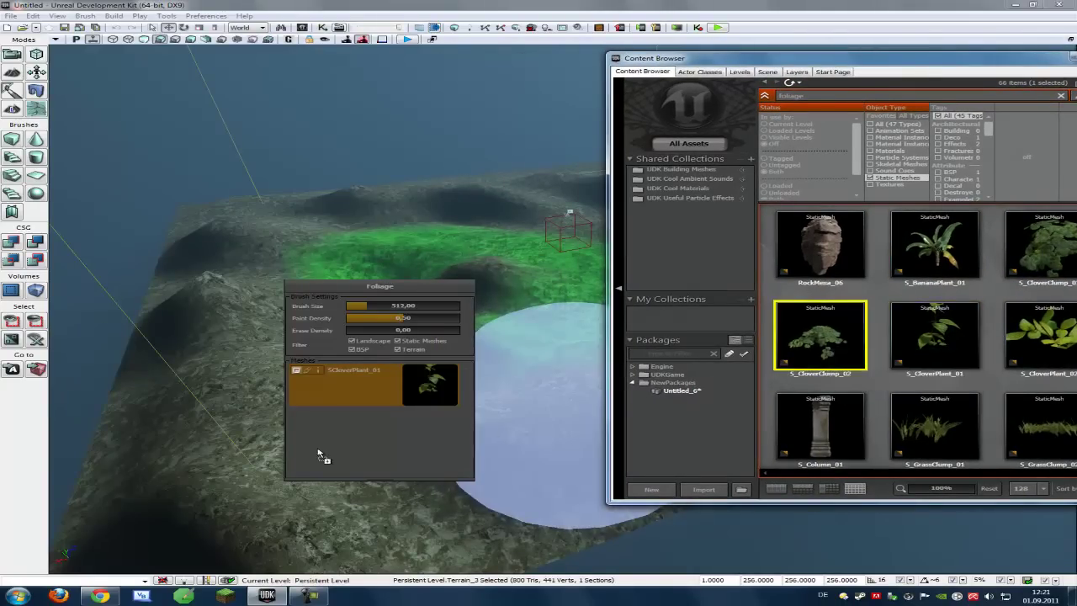
# Add S_CloverPlant_01, S_CloverClump_02 and S_GrassClump_01 to the Foliage Meshes list, then close the Content Browser.
pyautogui.moveTo(820, 336); pyautogui.dragTo(340, 453)
pyautogui.scroll(-1, 923, 423)
pyautogui.moveTo(423, 459); pyautogui.dragTo(425, 454)
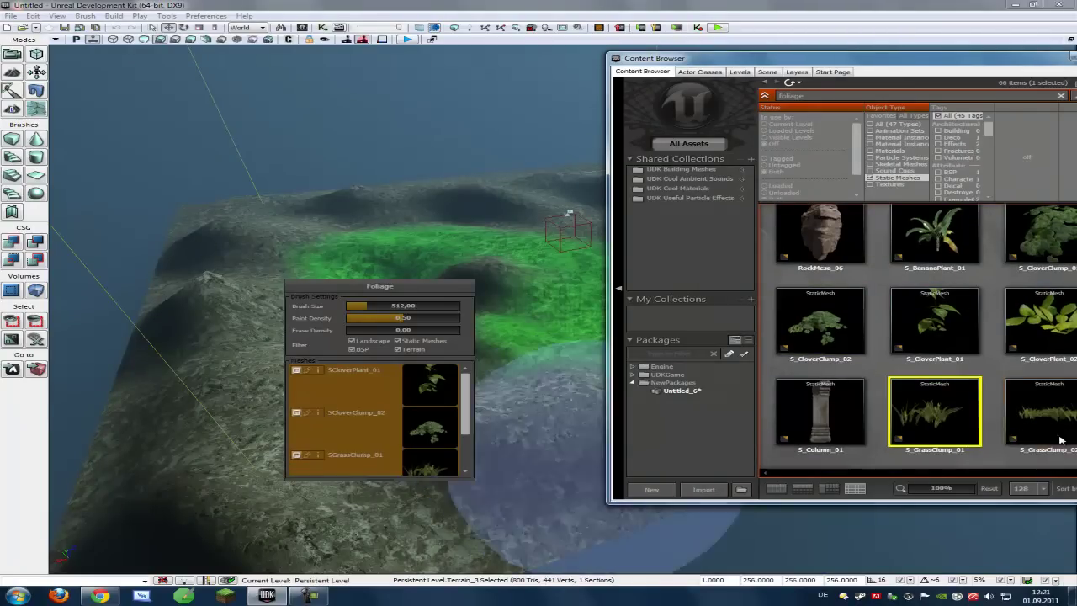
pyautogui.moveTo(981, 59); pyautogui.dragTo(851, 94)
pyautogui.click(994, 91)
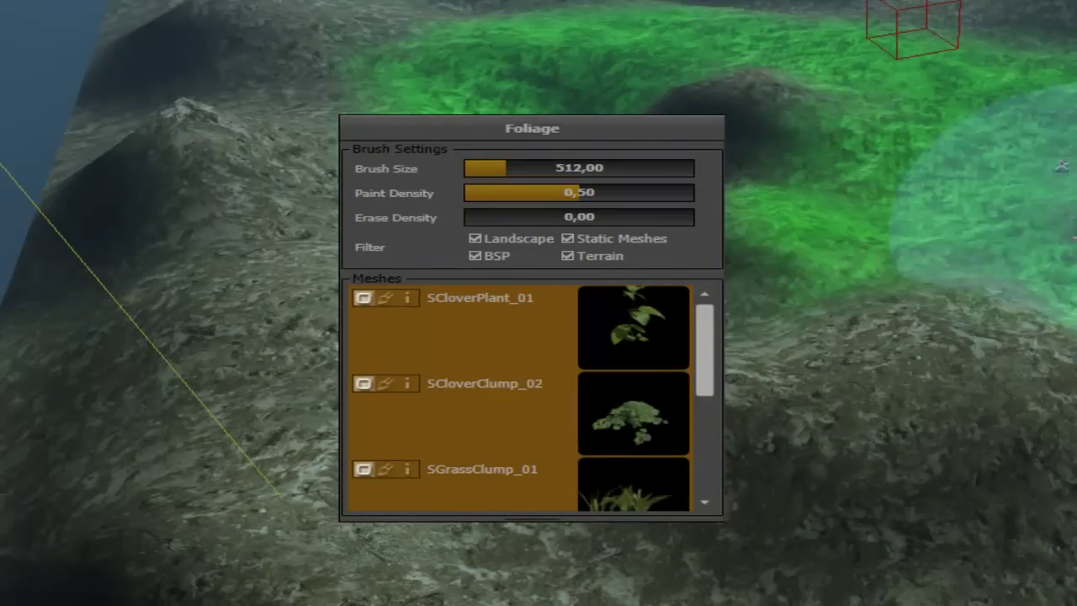
# Orbit the perspective view to look down over the terrain's green grass area.
pyautogui.moveTo(983, 185); pyautogui.dragTo(1042, 146, button='right')
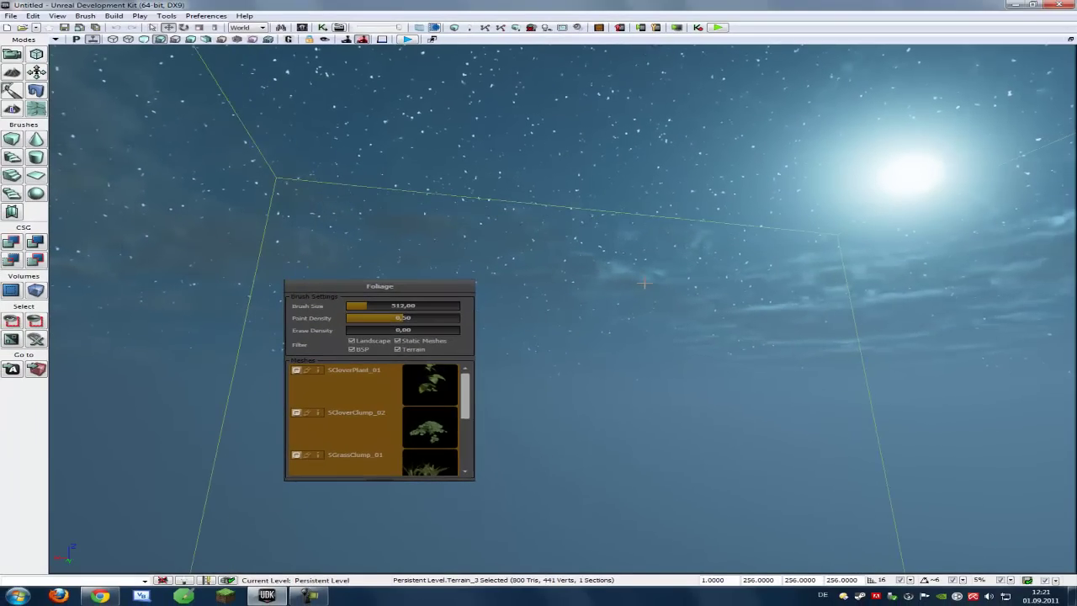
pyautogui.moveTo(644, 284)
pyautogui.mouseDown(button='right')
pyautogui.moveTo(701, 288)
pyautogui.moveTo(647, 287)
pyautogui.moveTo(649, 271)
pyautogui.mouseUp(button='right')
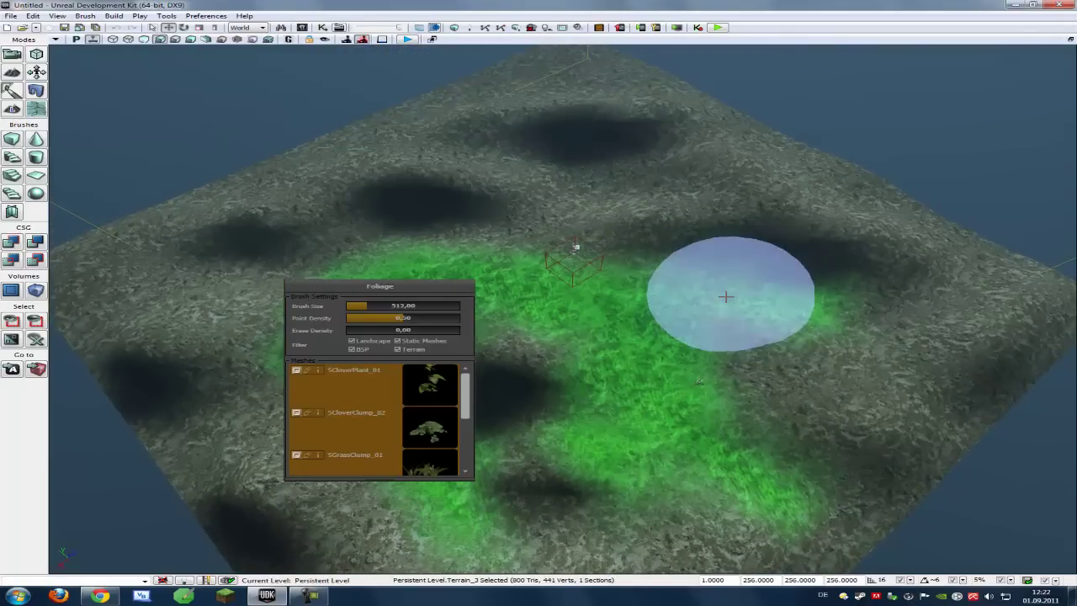
# Paint clover and grass foliage across the green area at paint density 0.74, then exit Foliage mode.
pyautogui.keyDown('ctrl'); pyautogui.moveTo(731, 291); pyautogui.dragTo(643, 306); pyautogui.keyUp('ctrl')
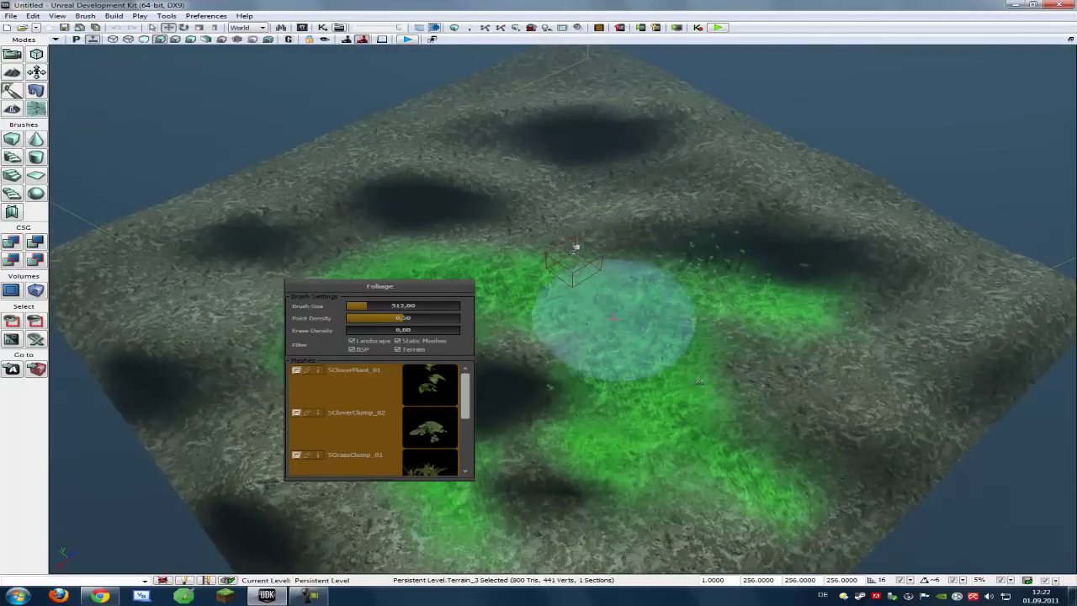
pyautogui.keyDown('ctrl'); pyautogui.moveTo(529, 294); pyautogui.dragTo(633, 395); pyautogui.keyUp('ctrl')
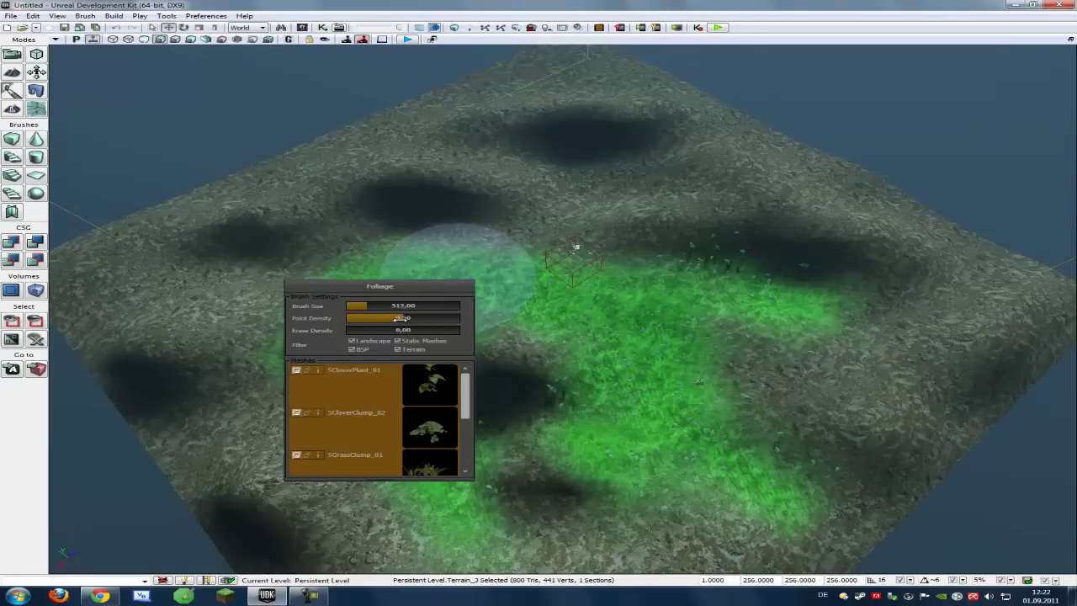
pyautogui.moveTo(412, 324); pyautogui.dragTo(431, 318)
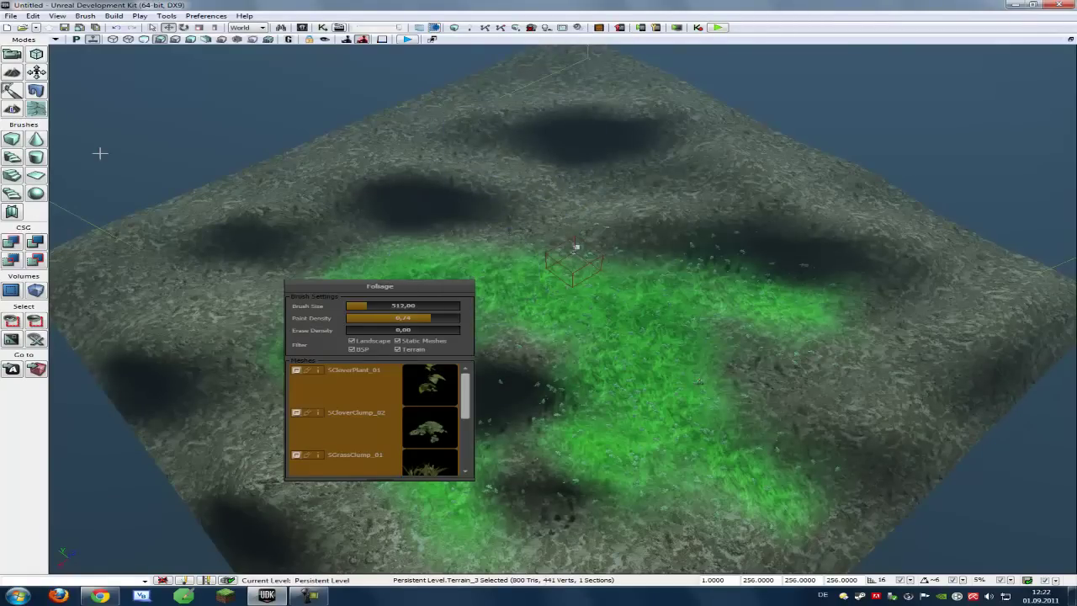
pyautogui.click(10, 58)
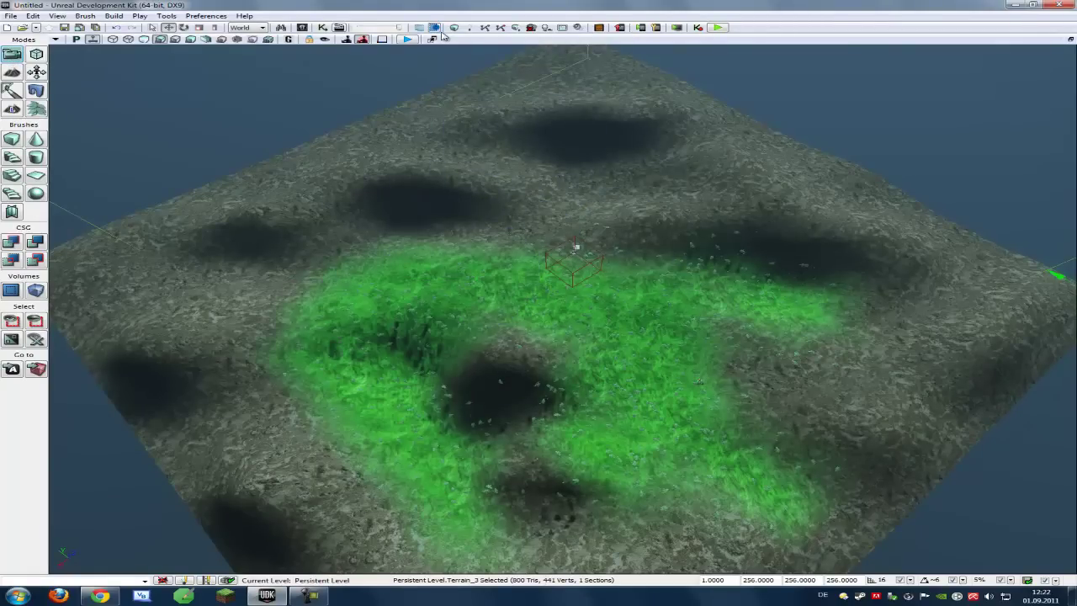
# Run Build All, dismiss the Map Check report, and start a preview-quality lighting build.
pyautogui.click(455, 28)
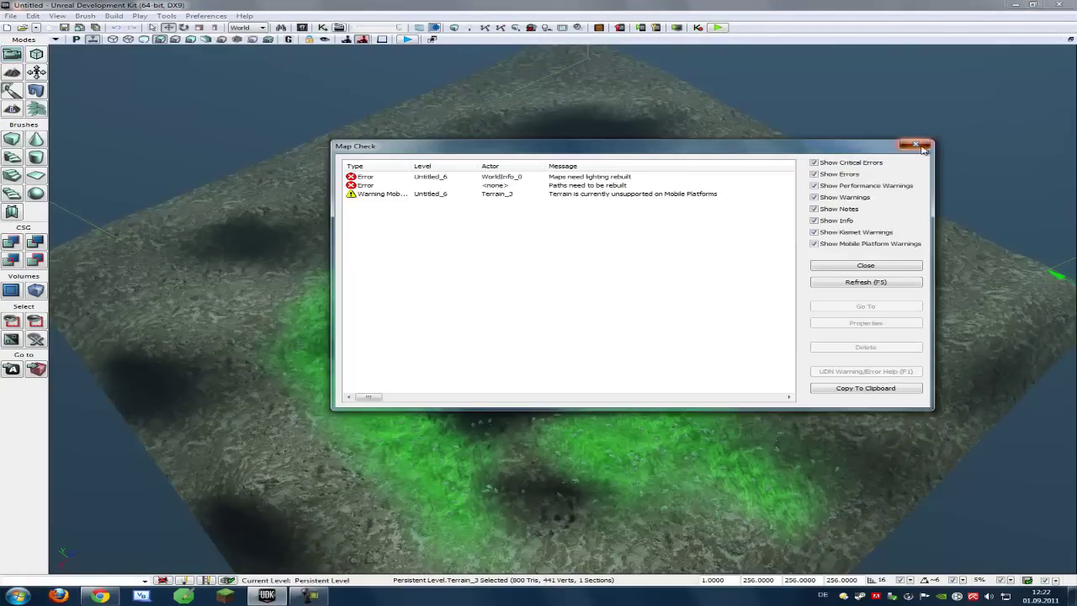
pyautogui.click(917, 147)
pyautogui.click(473, 28)
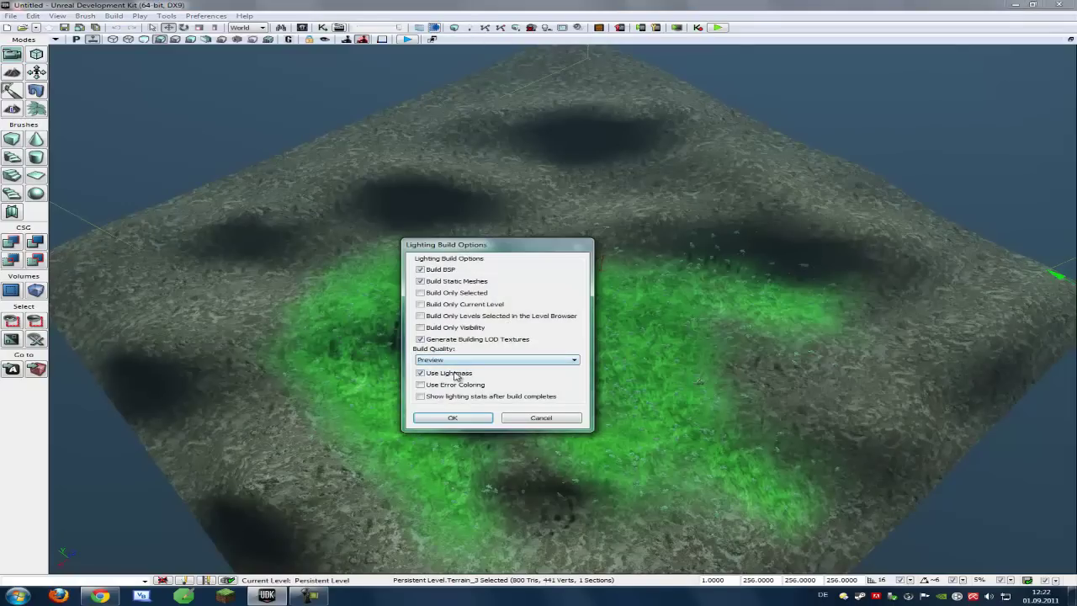
pyautogui.click(452, 414)
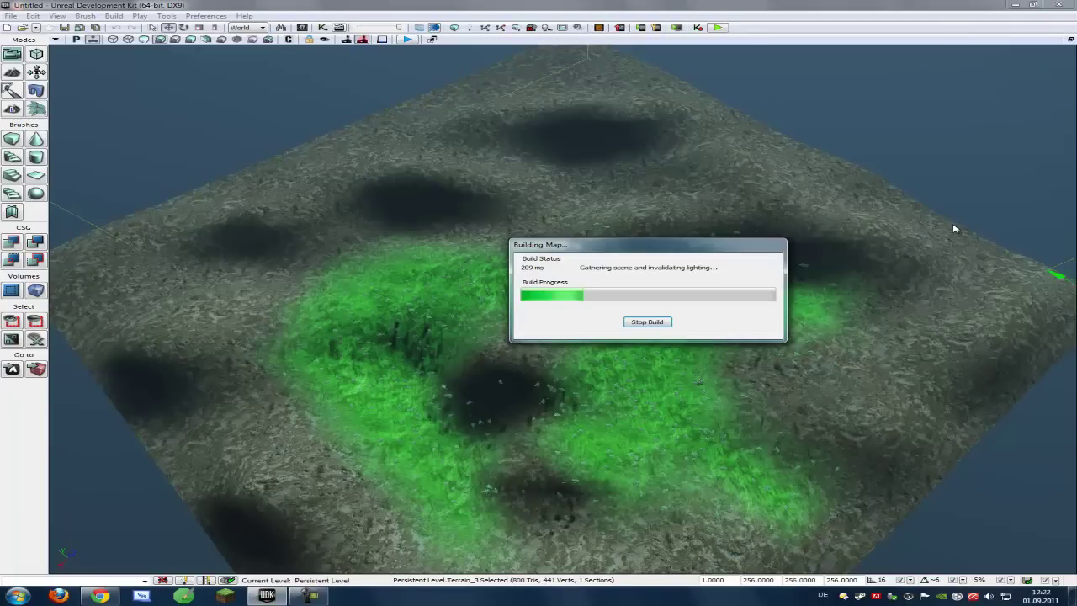